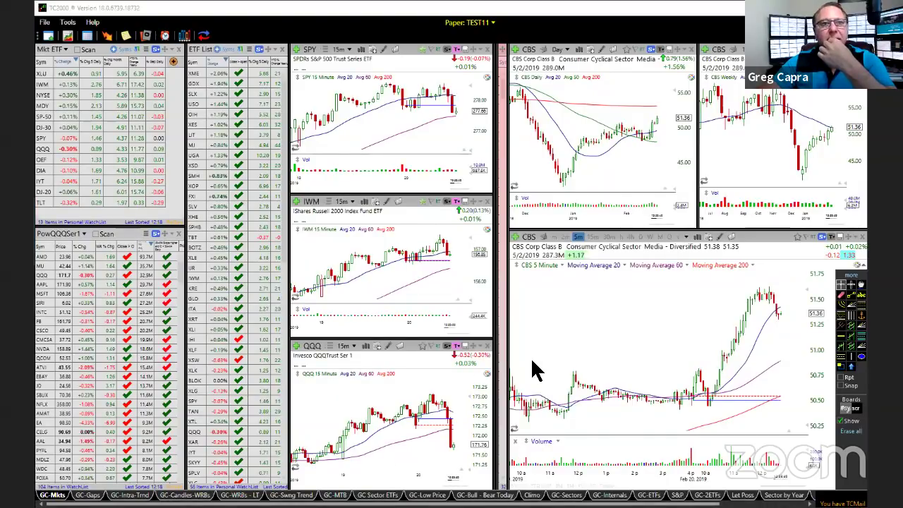
# - Load XLK from the ETF list into the linked charts and resize the panes to widen the charts and the ETF list
pyautogui.moveTo(510, 368); pyautogui.dragTo(502, 368)
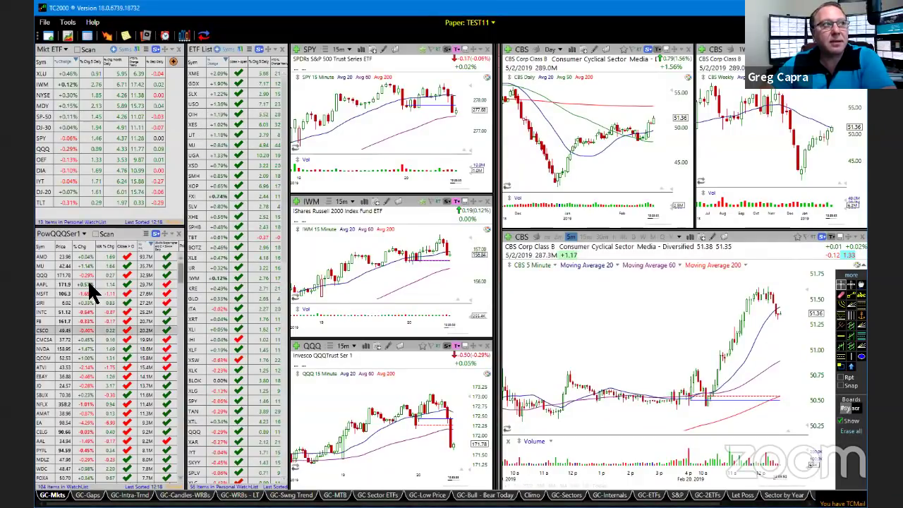
pyautogui.click(194, 369)
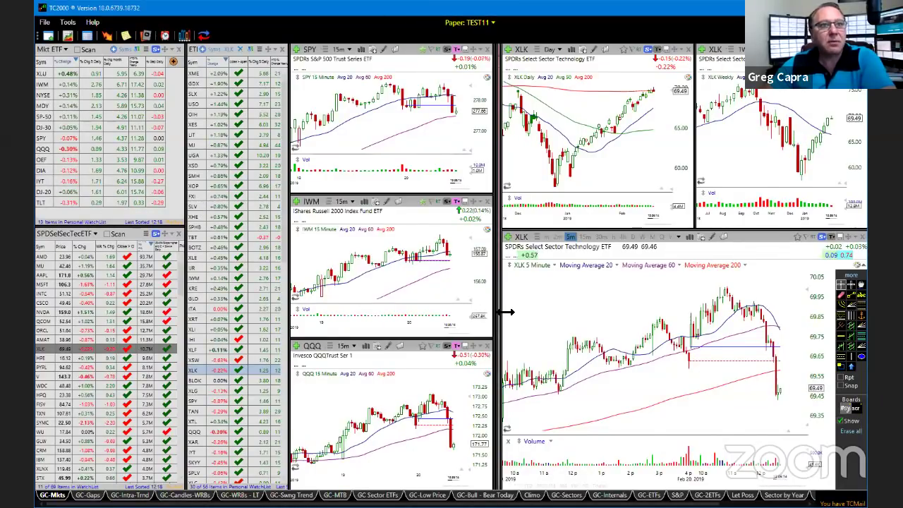
pyautogui.moveTo(508, 312); pyautogui.dragTo(501, 311)
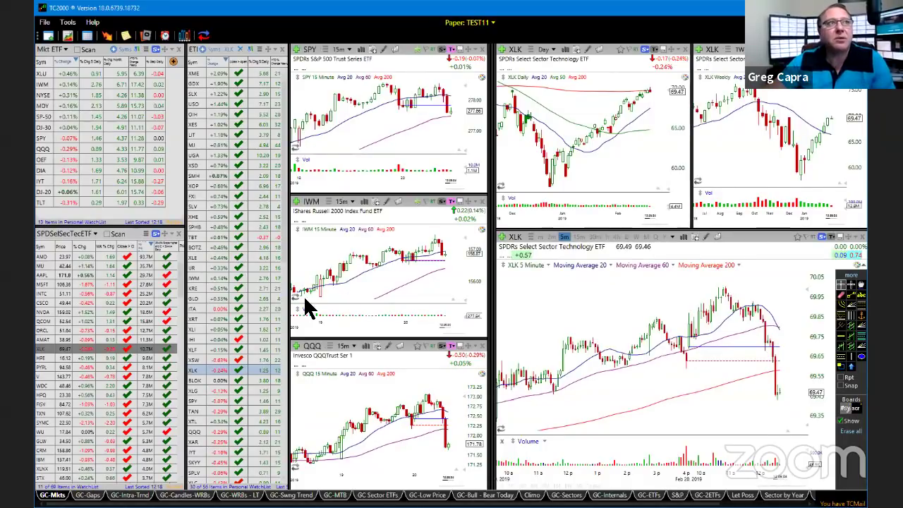
pyautogui.moveTo(295, 291); pyautogui.dragTo(312, 291)
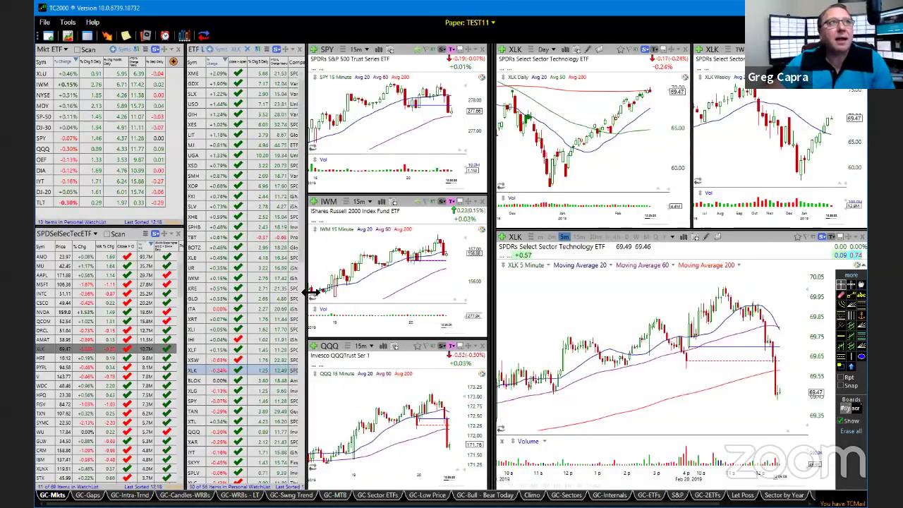
# - Sort the ETF list by percent change with the biggest losers first and load JETS in the charts
pyautogui.click(217, 62)
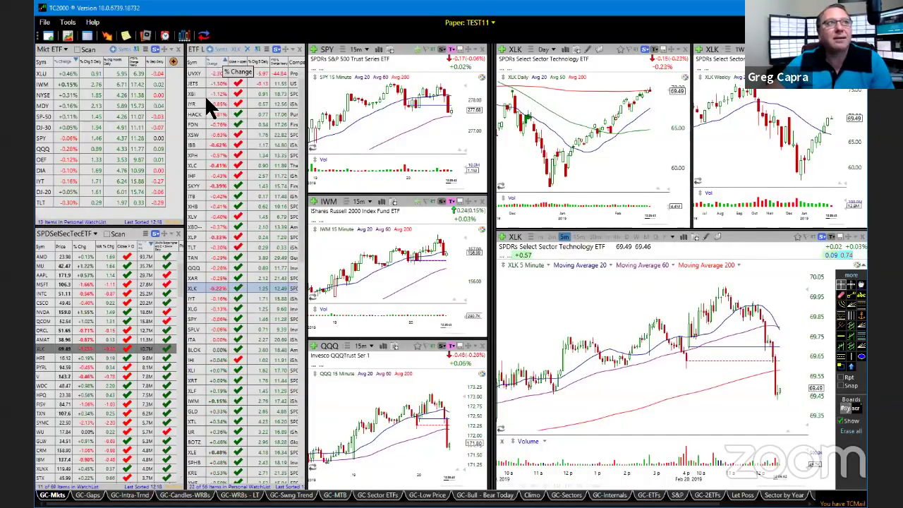
pyautogui.click(194, 83)
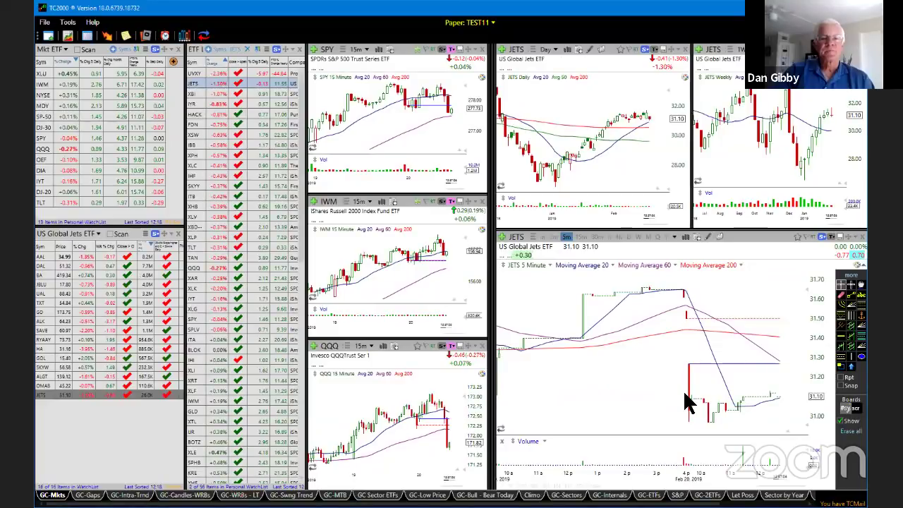
# - Switch the large JETS chart from 5-minute to hourly bars and adjust the time span of the daily chart
pyautogui.click(609, 237)
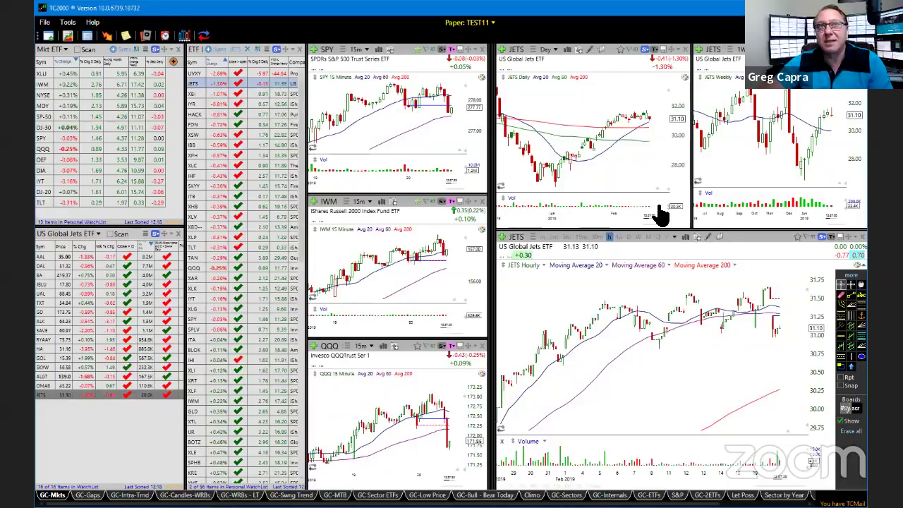
pyautogui.scroll(-2, 661, 216)
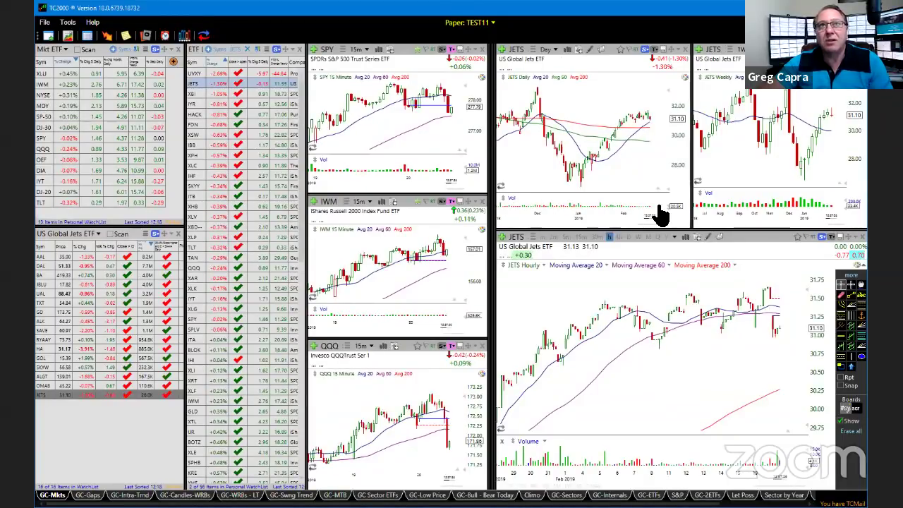
pyautogui.scroll(1, 661, 215)
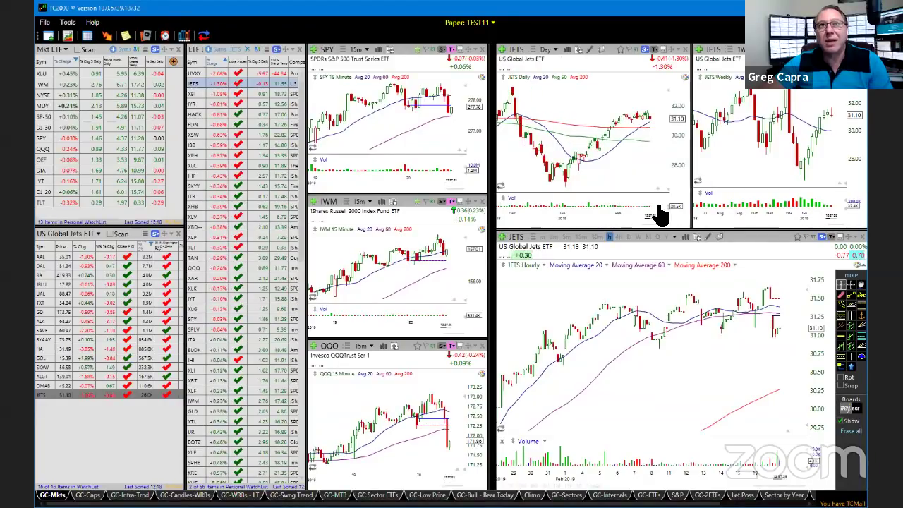
pyautogui.scroll(2, 661, 215)
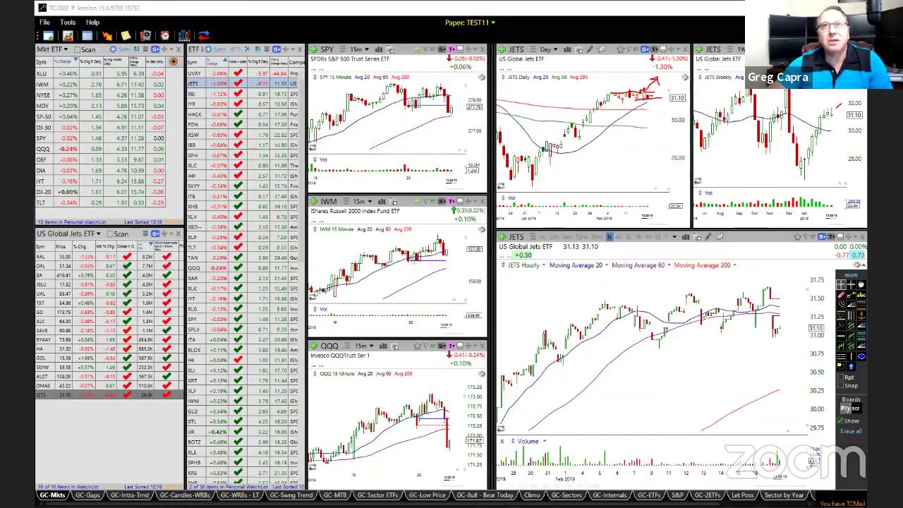
# - Mark price action on the JETS daily and weekly charts with red freehand strokes, and erase the markings
pyautogui.moveTo(830, 115); pyautogui.dragTo(849, 119)
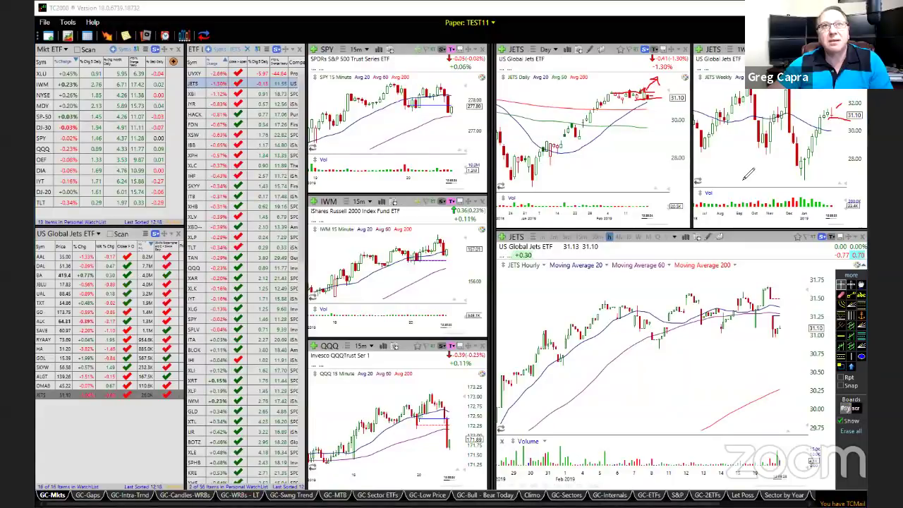
pyautogui.moveTo(602, 124); pyautogui.dragTo(626, 105)
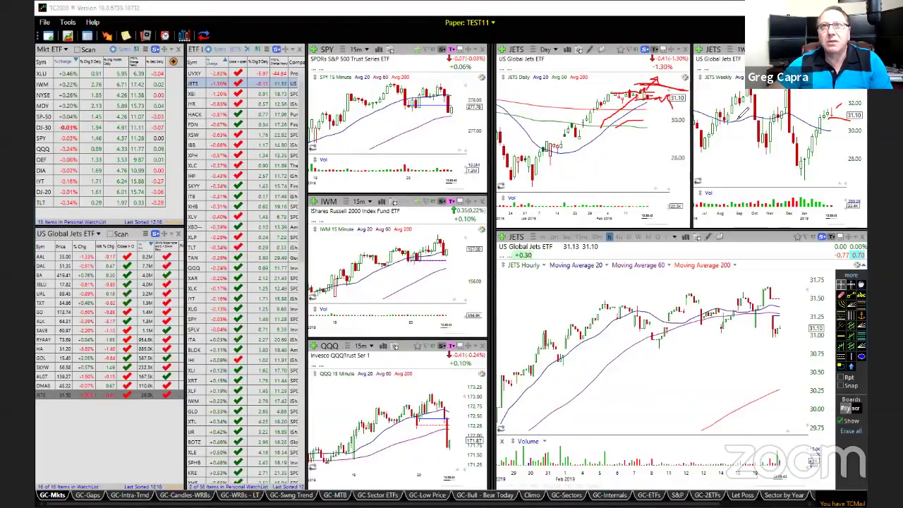
pyautogui.moveTo(842, 117); pyautogui.dragTo(839, 128)
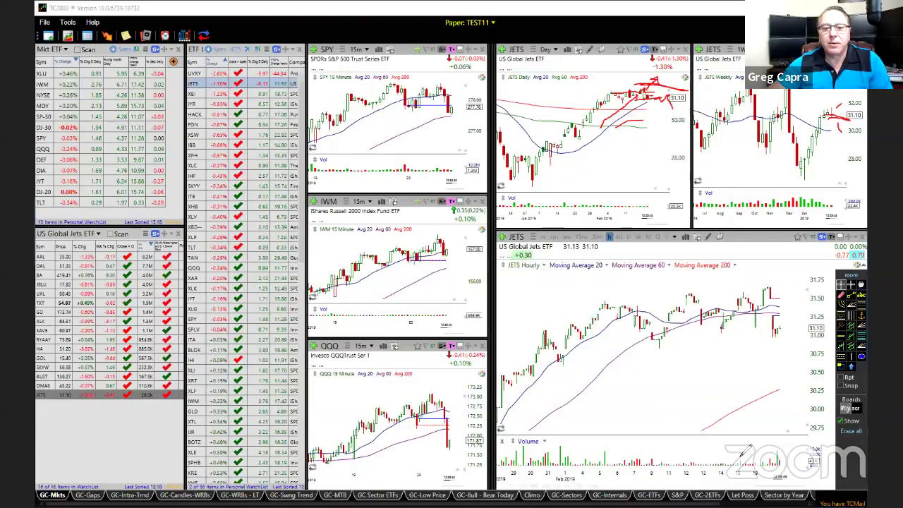
pyautogui.press('Delete')
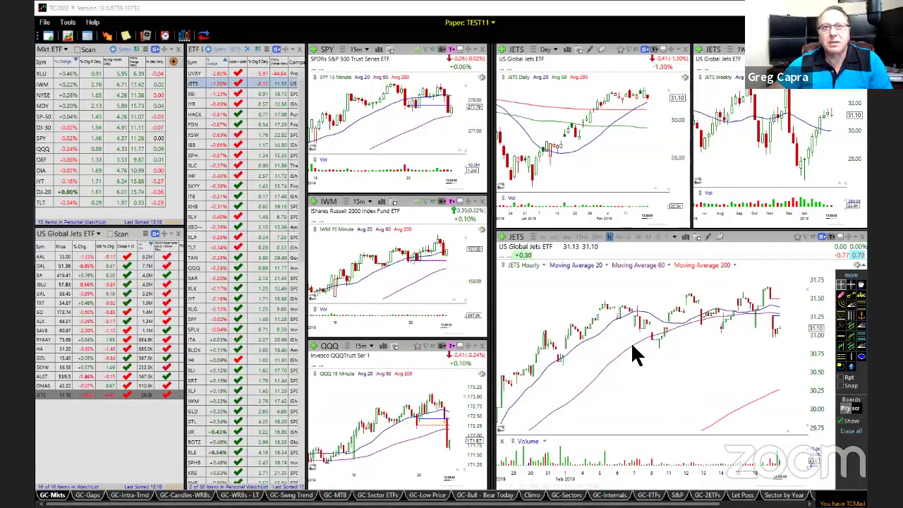
# - Load XBI in the charts and sort the ETF list by five-day percent change, highest first
pyautogui.click(198, 93)
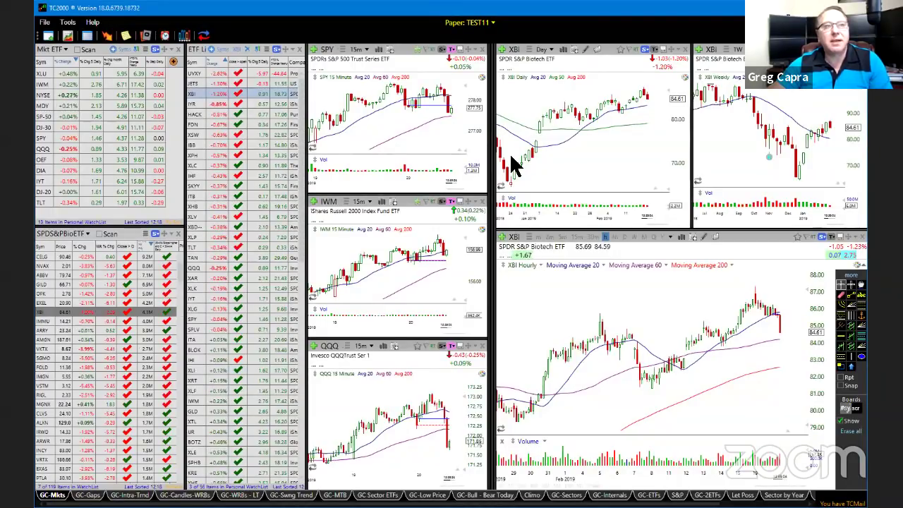
pyautogui.click(259, 64)
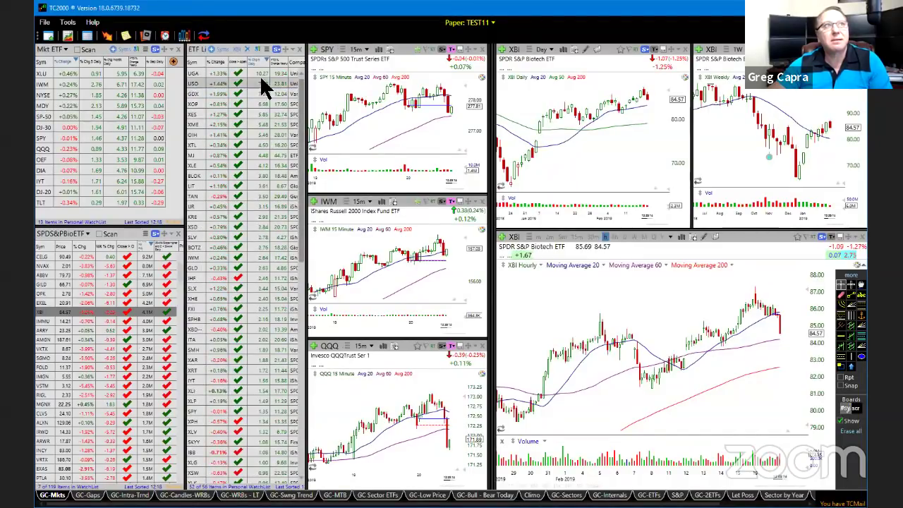
# - Review the charts of UGA, USO, XOP and XRT one after another
pyautogui.click(261, 74)
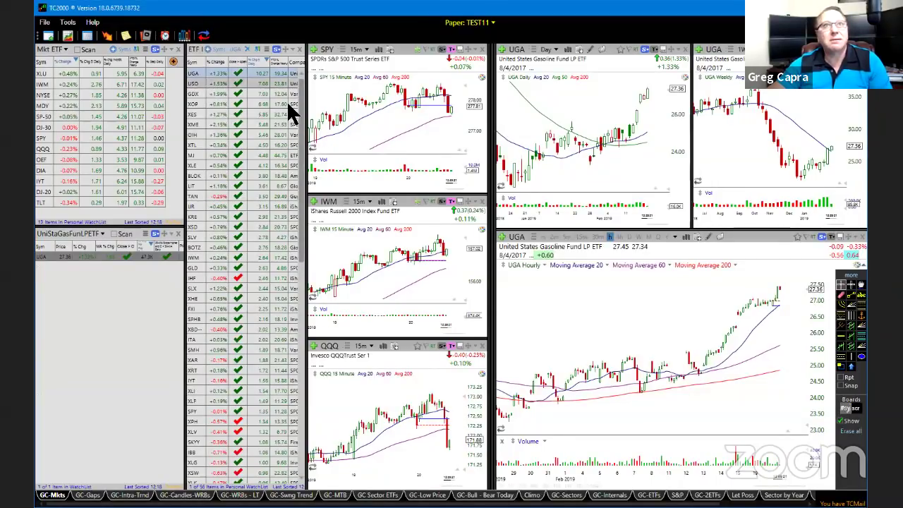
pyautogui.press('Down')
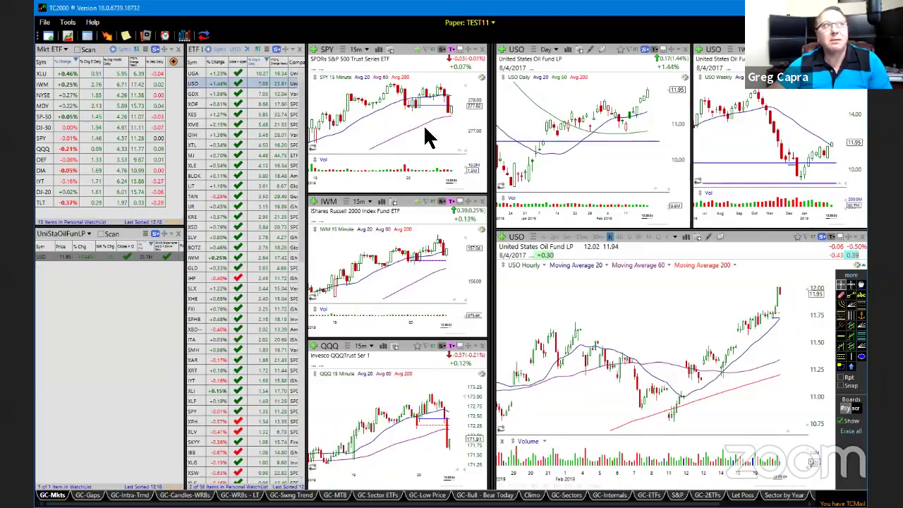
pyautogui.click(200, 104)
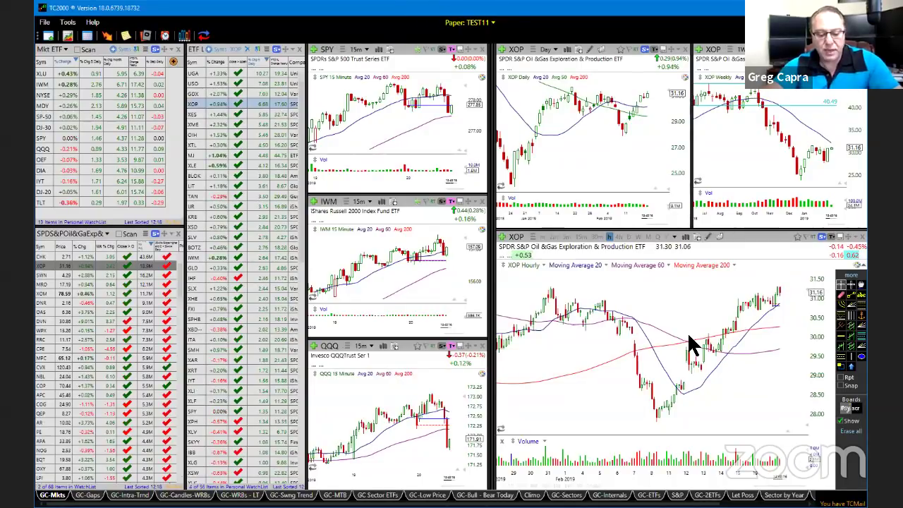
pyautogui.write('xrt')
pyautogui.press('Return')
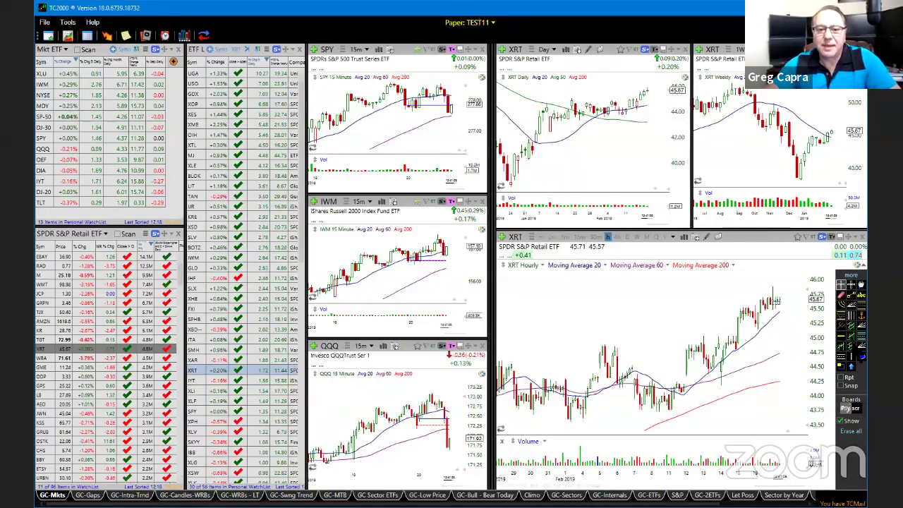
# - Review the charts of OIH, XME, XTL, MJ, XLE and BLOK from the ETF list
pyautogui.click(195, 133)
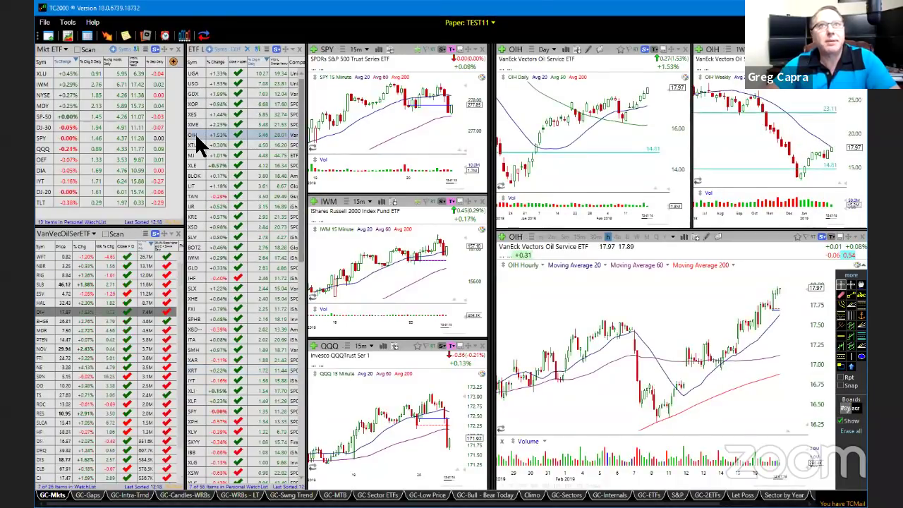
pyautogui.click(200, 126)
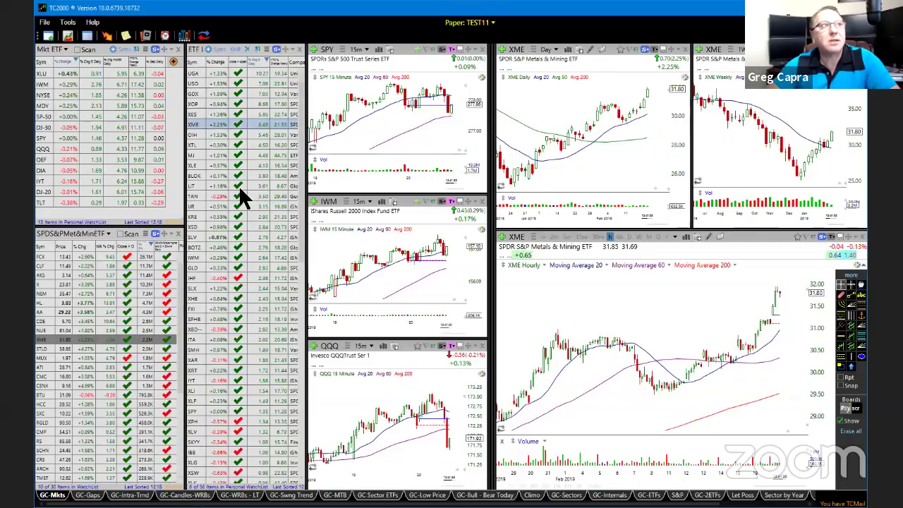
pyautogui.click(200, 144)
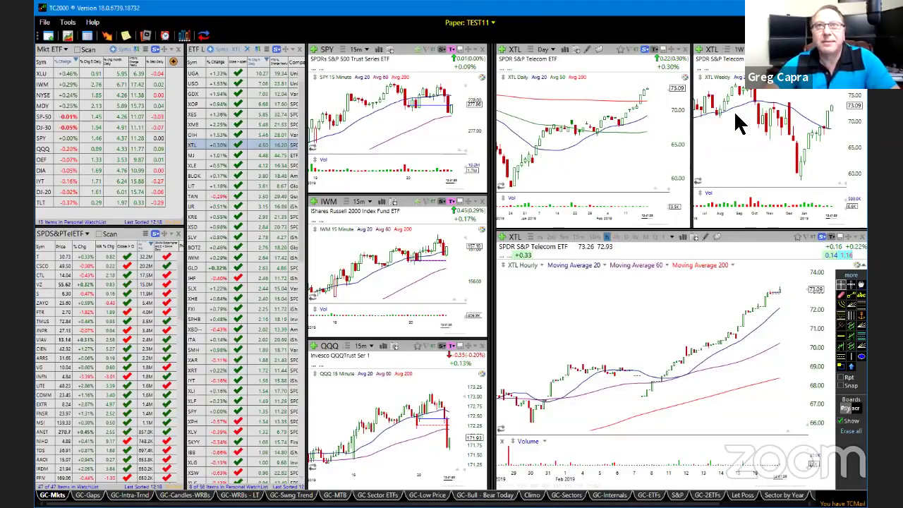
pyautogui.click(198, 156)
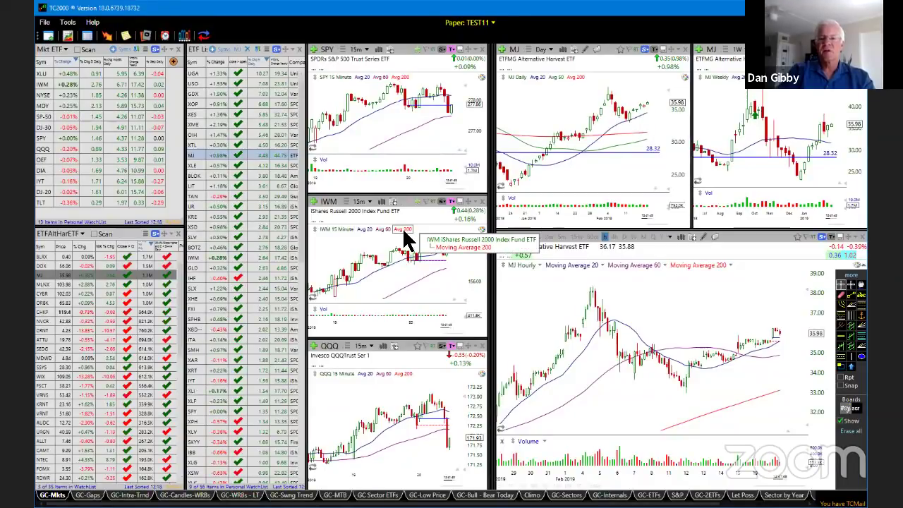
pyautogui.click(207, 167)
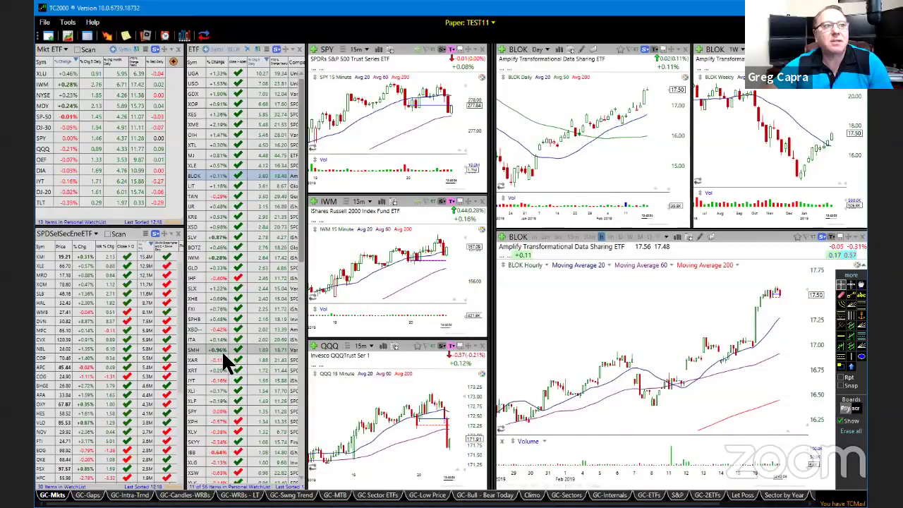
# - Load SMH, raise its horizontal line to about 104, place a second line at the weekly highs, and show more history on the daily chart
pyautogui.click(222, 350)
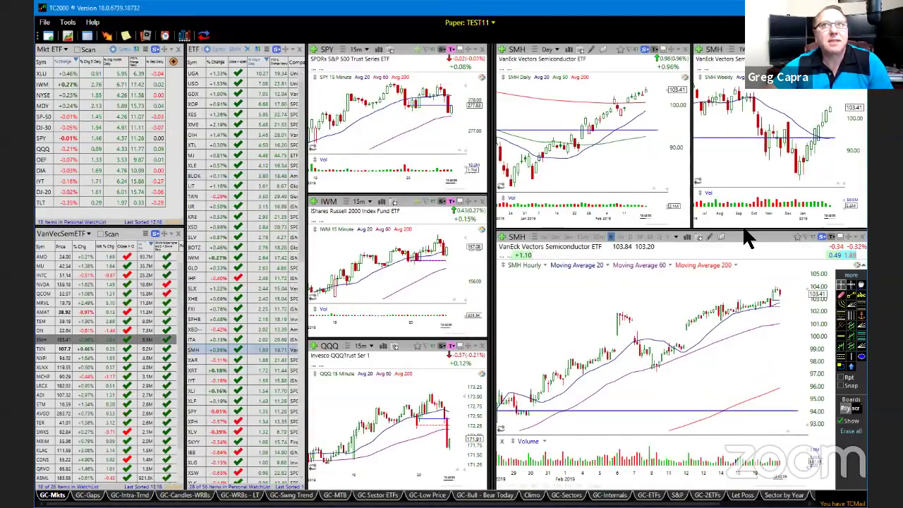
pyautogui.moveTo(746, 138); pyautogui.dragTo(754, 116)
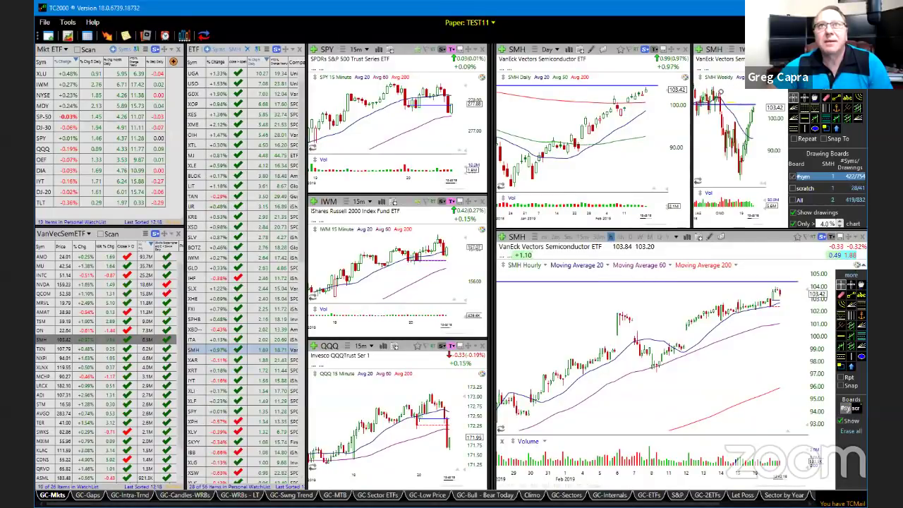
pyautogui.click(720, 87)
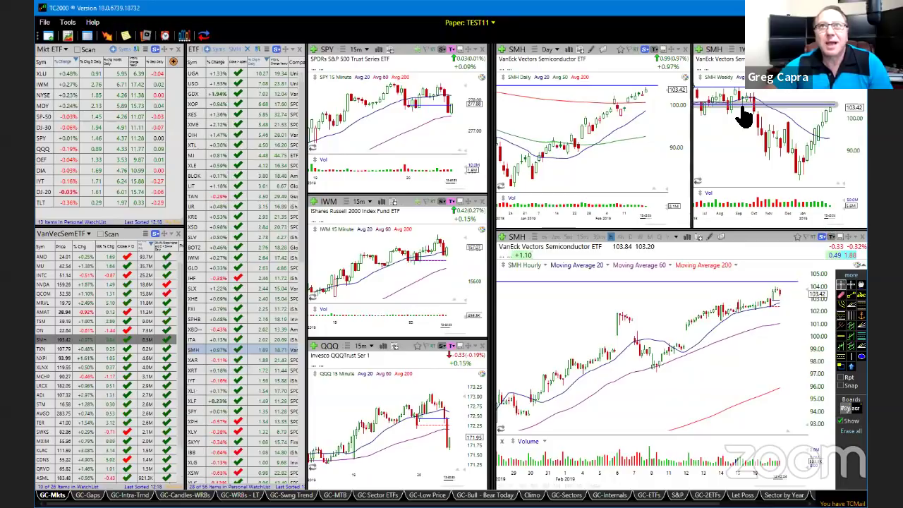
pyautogui.moveTo(745, 116)
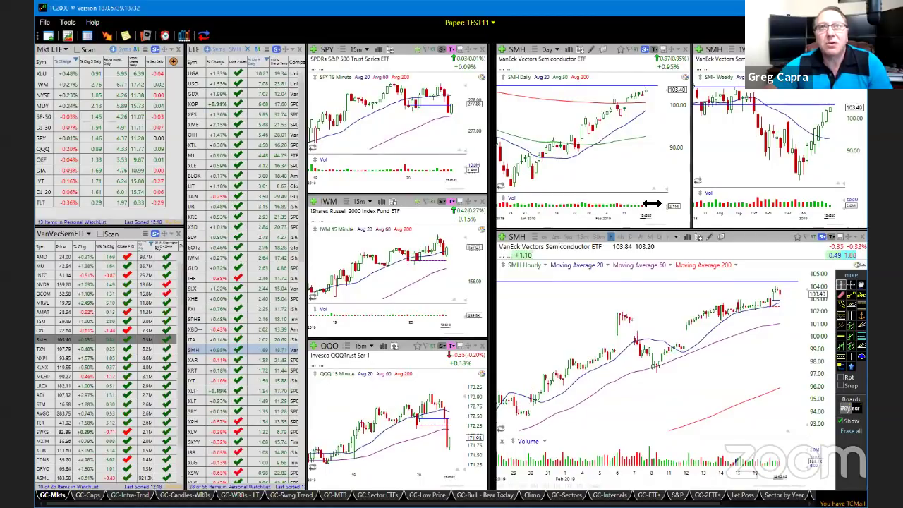
pyautogui.scroll(-3, 652, 204)
pyautogui.scroll(-2, 651, 204)
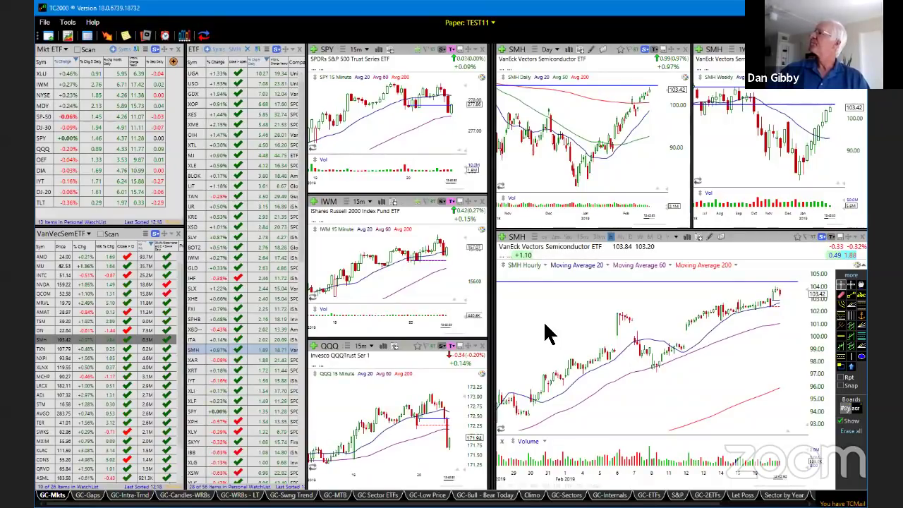
# - Load EWC, the iShares MSCI Canada fund, in the charts and shorten the time span of its daily chart
pyautogui.write('ew')
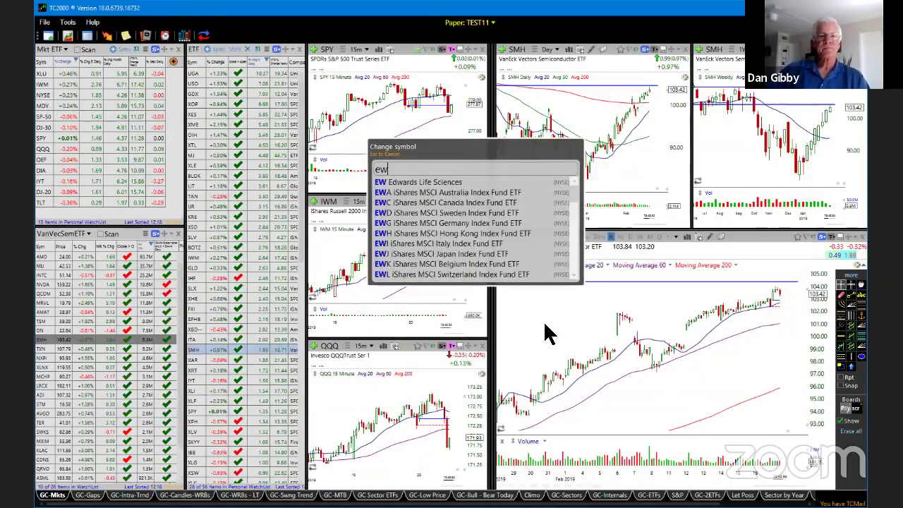
pyautogui.write('c')
pyautogui.press('Return')
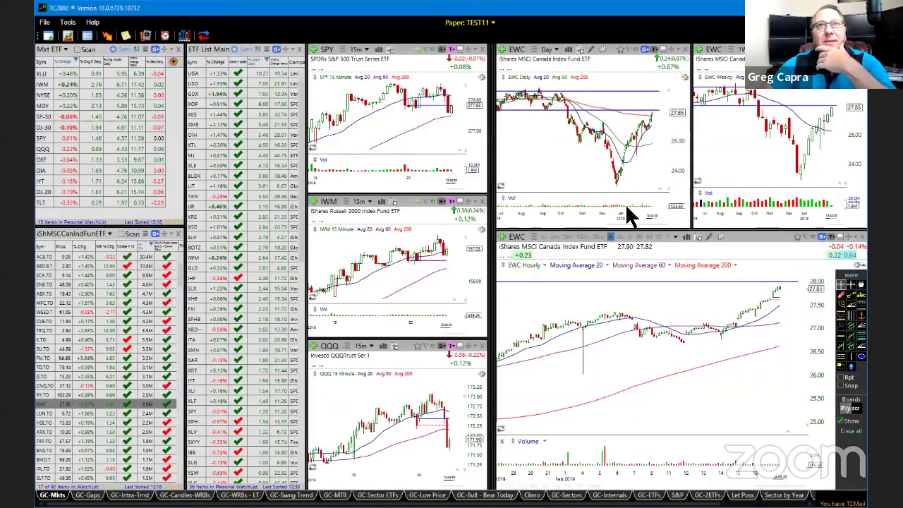
pyautogui.scroll(2, 625, 203)
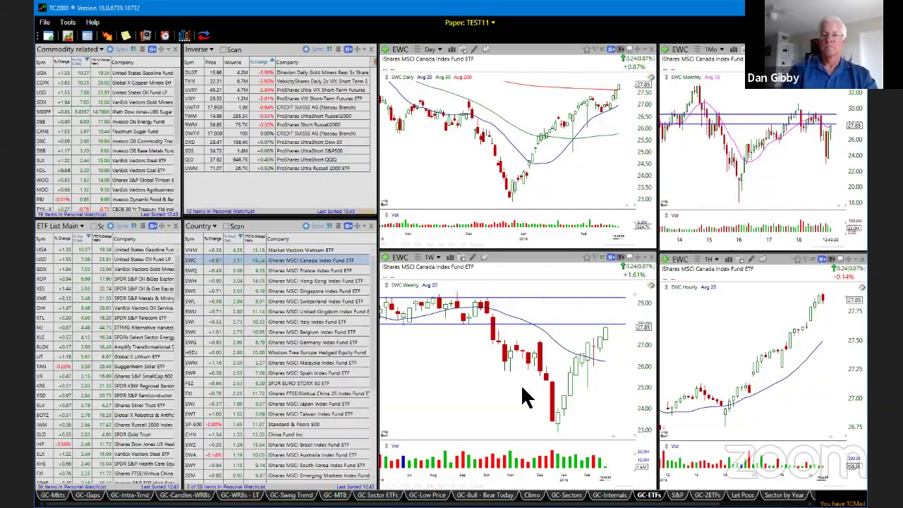
# - In the GC-ETFs layout, sort the Country list by percent change, highest first, and review CHN and INDA
pyautogui.click(212, 239)
pyautogui.click(211, 249)
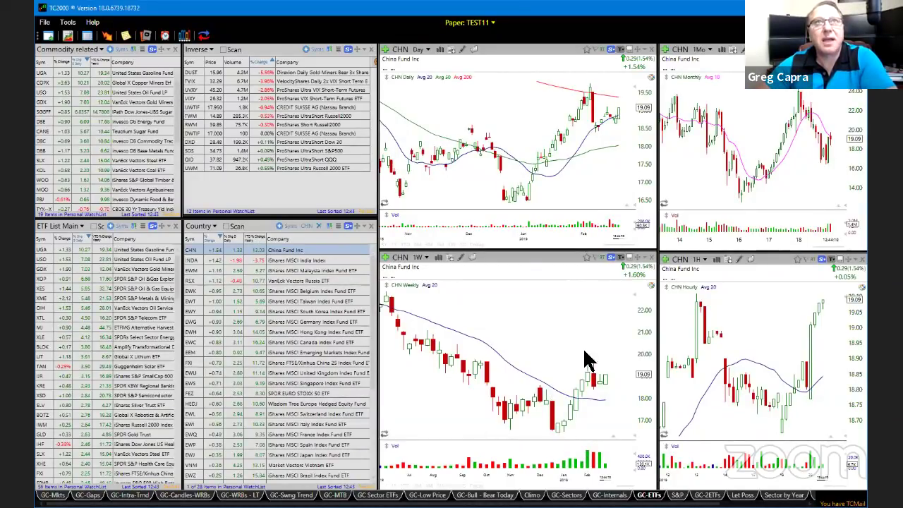
pyautogui.click(195, 260)
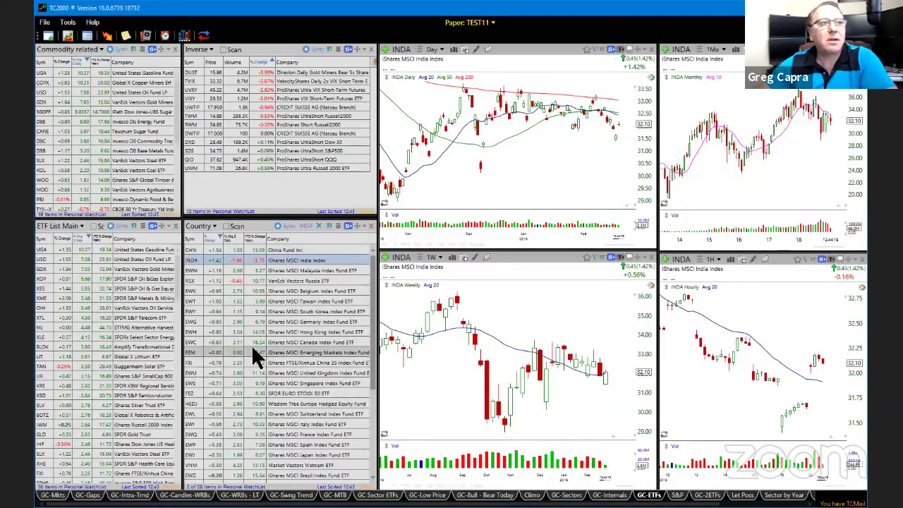
# - Review the charts of EWC, EWG, FEZ and HEDJ from the Country list, adjusting the weekly chart's time span
pyautogui.click(329, 343)
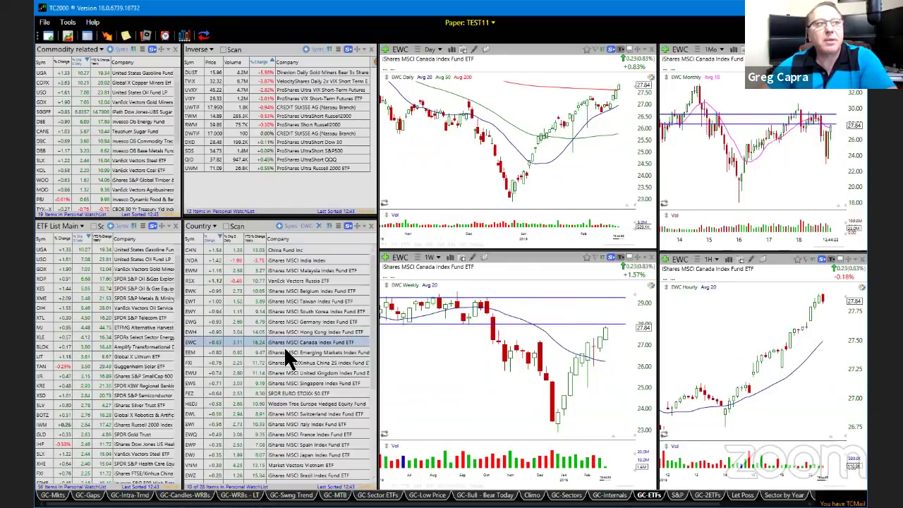
pyautogui.click(302, 322)
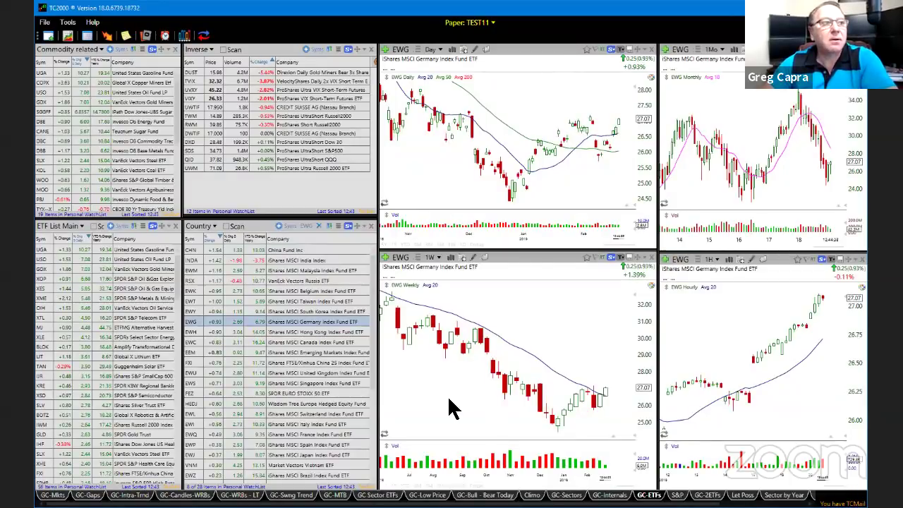
pyautogui.click(332, 396)
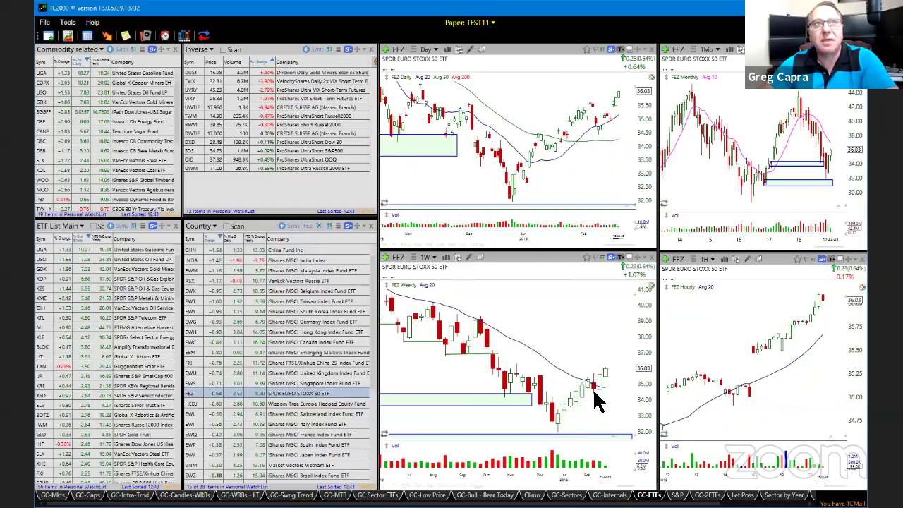
pyautogui.scroll(-3, 613, 406)
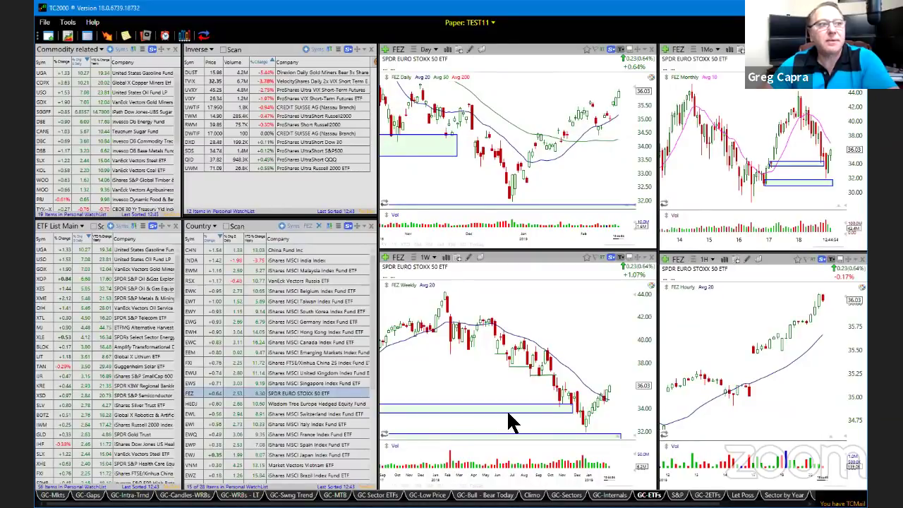
pyautogui.click(314, 405)
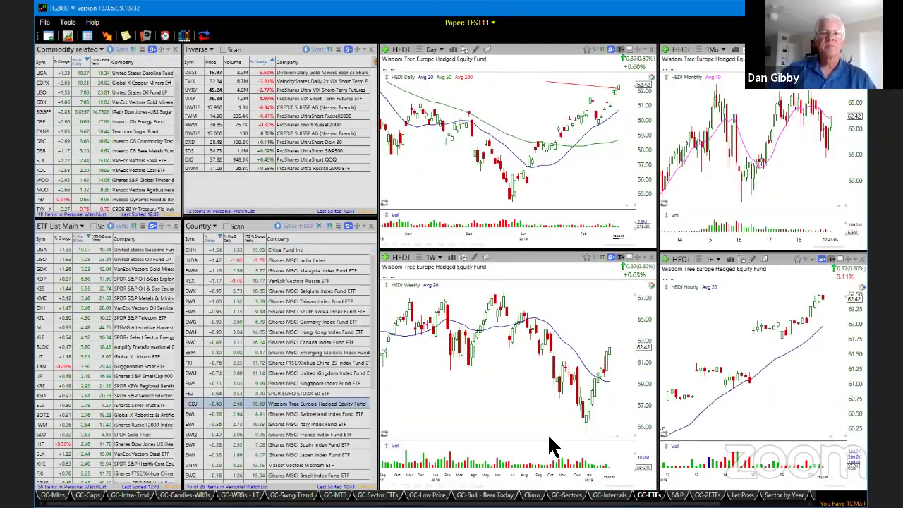
pyautogui.scroll(3, 547, 434)
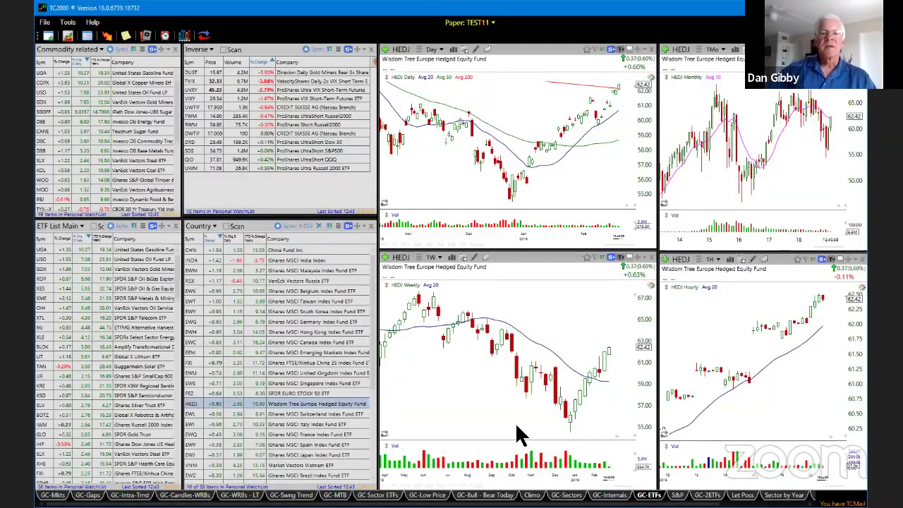
# - Load GBTC, the Grayscale Bitcoin Trust, and inspect a late-December candle on its daily chart
pyautogui.write('GBTC')
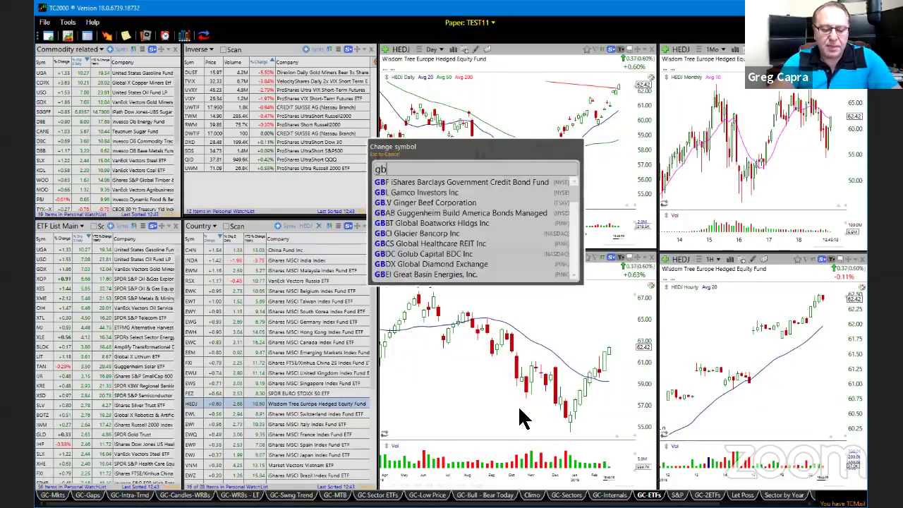
pyautogui.press('Return')
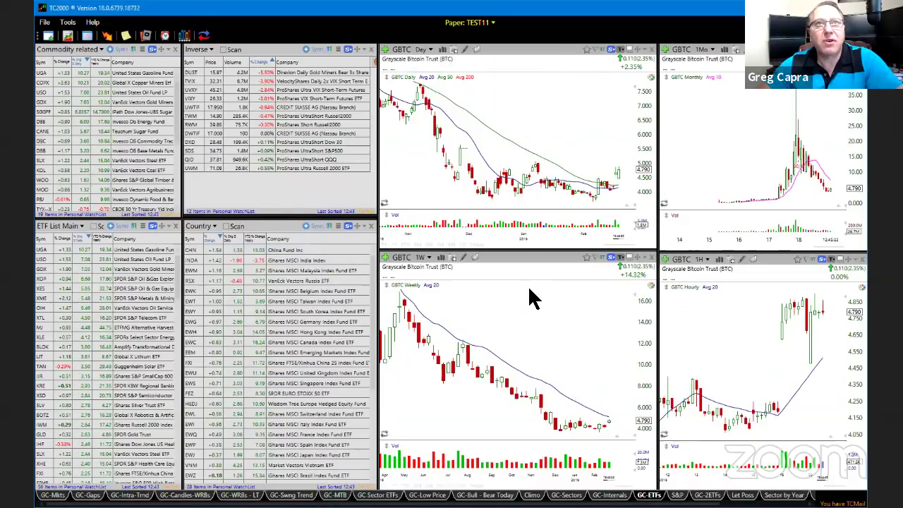
pyautogui.click(520, 167)
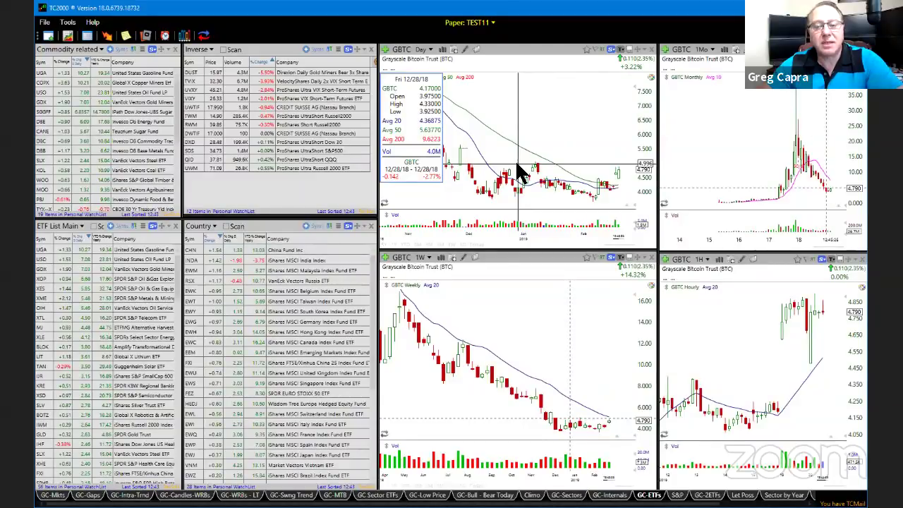
pyautogui.click(519, 172)
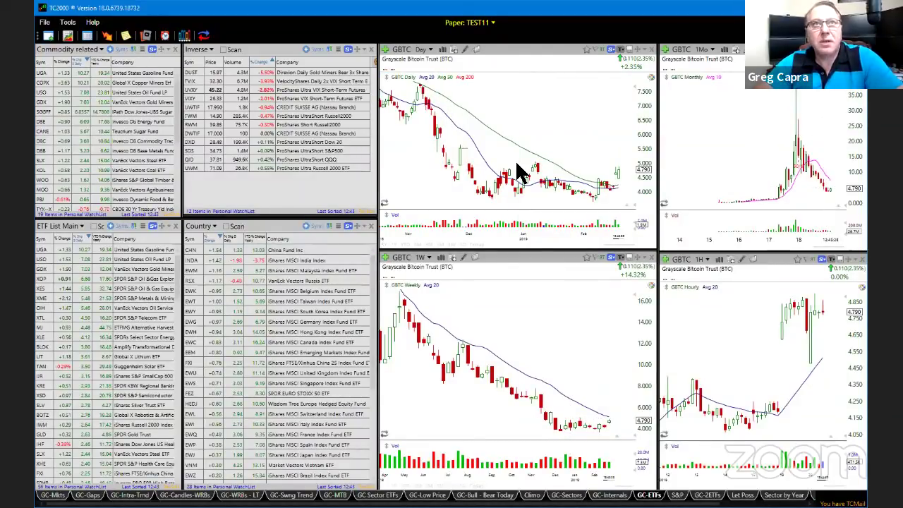
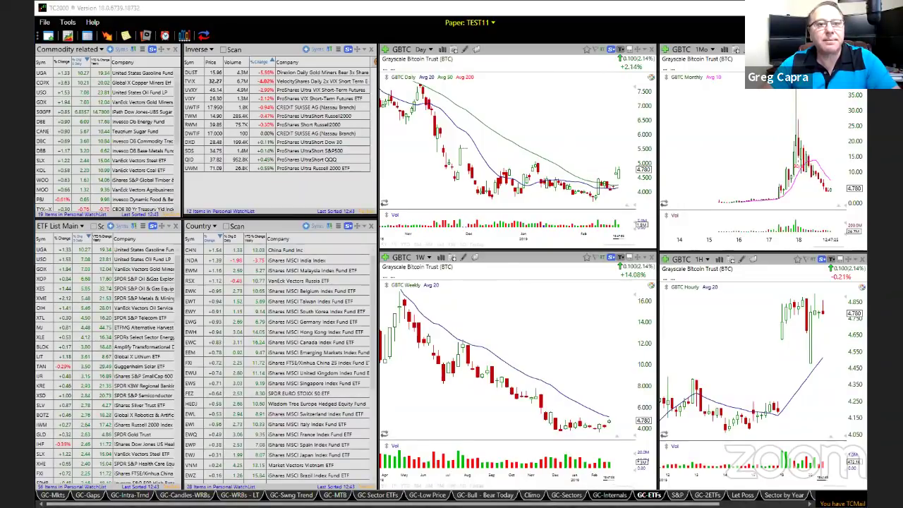
# - In the GC-Internals layout, shorten the McClellan Oscillator's time span and mark its recent peaks and SPY's successive highs
pyautogui.click(610, 494)
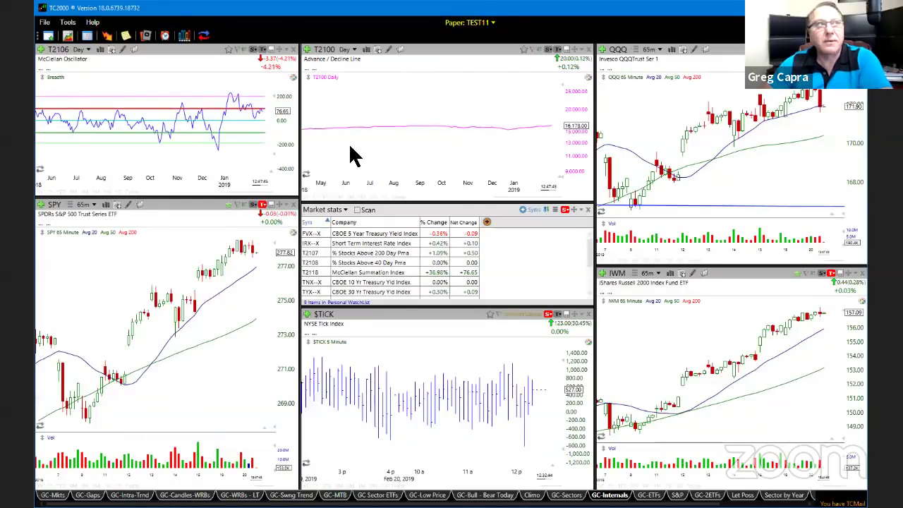
pyautogui.click(261, 132)
pyautogui.scroll(5, 243, 171)
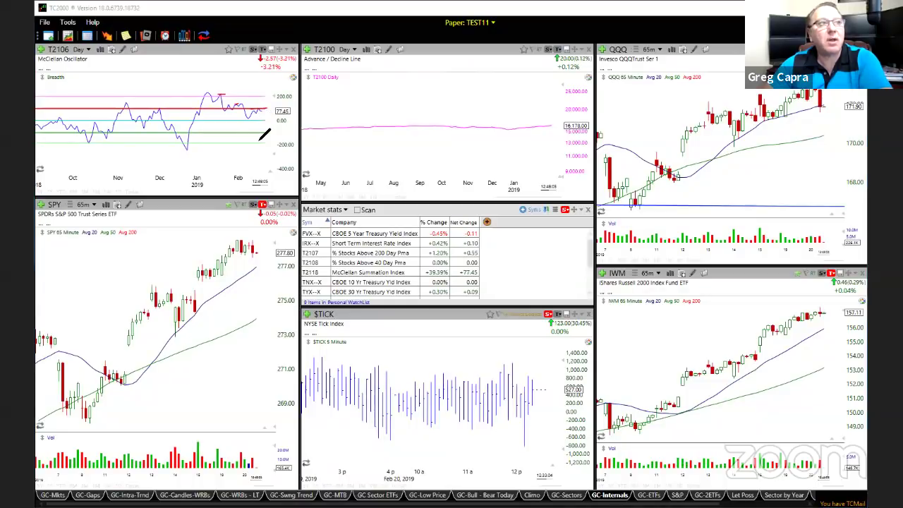
pyautogui.moveTo(150, 288)
pyautogui.mouseDown()
pyautogui.moveTo(172, 288)
pyautogui.moveTo(253, 240)
pyautogui.mouseUp()
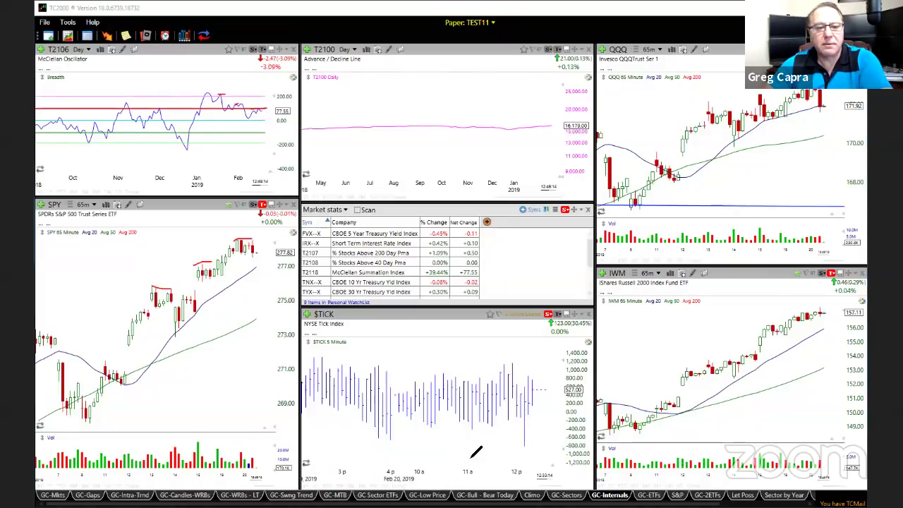
# - Switch the SPY chart in the GC-Internals layout from 65-minute to the daily timeframe
pyautogui.click(88, 202)
pyautogui.click(83, 203)
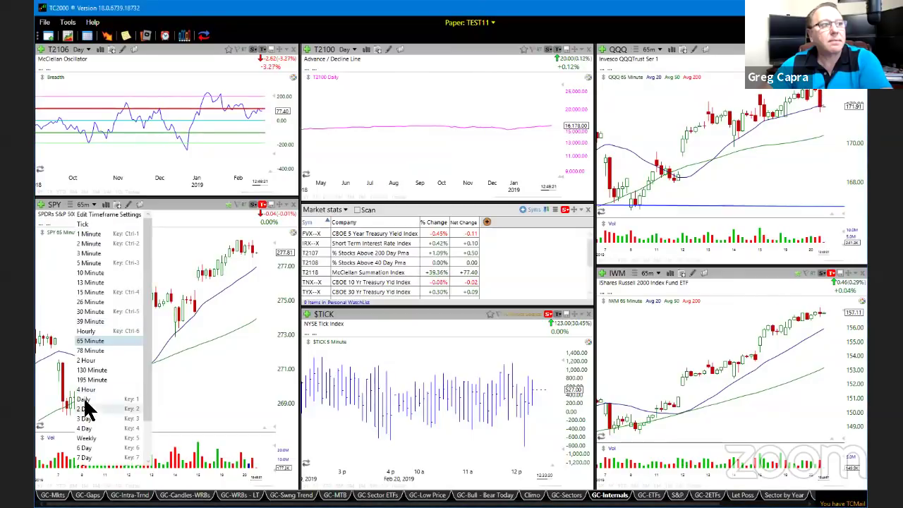
pyautogui.click(88, 403)
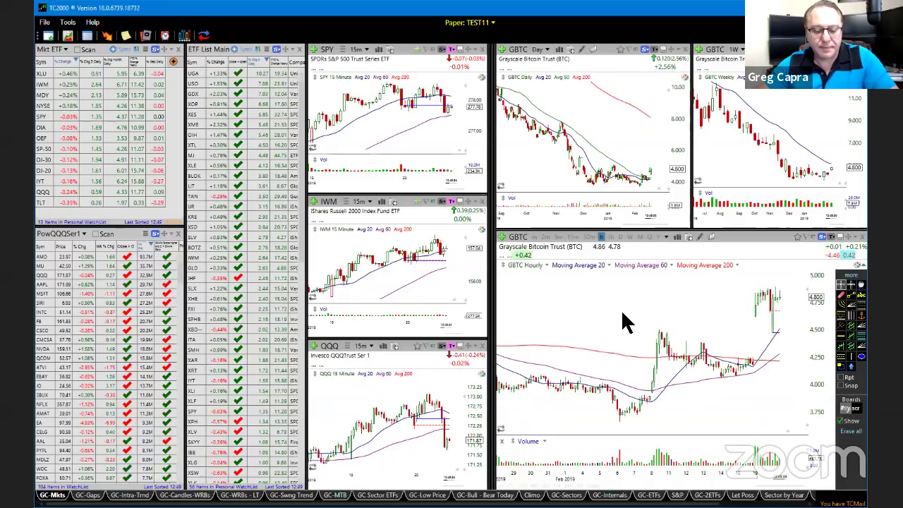
# - Load CC, the Chemours Company, switch its large chart to monthly and show more history on the weekly chart
pyautogui.write('CC')
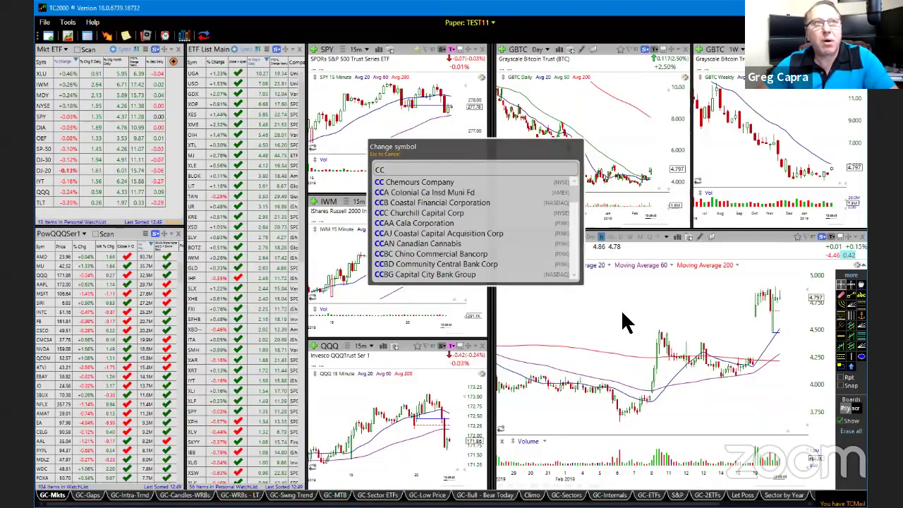
pyautogui.press('Return')
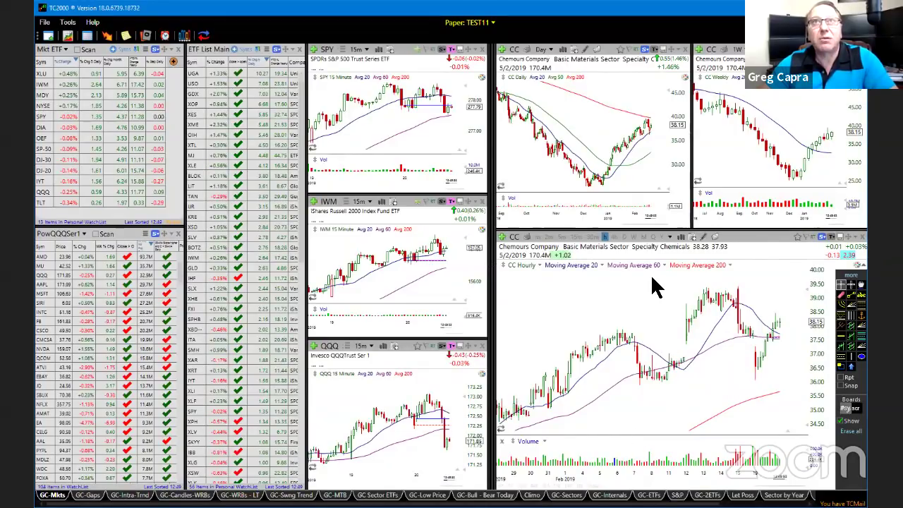
pyautogui.click(642, 237)
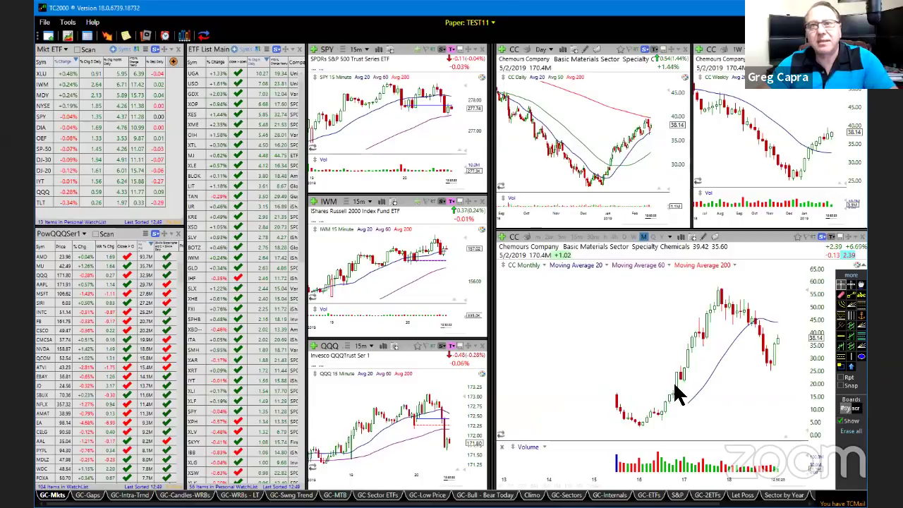
pyautogui.click(801, 203)
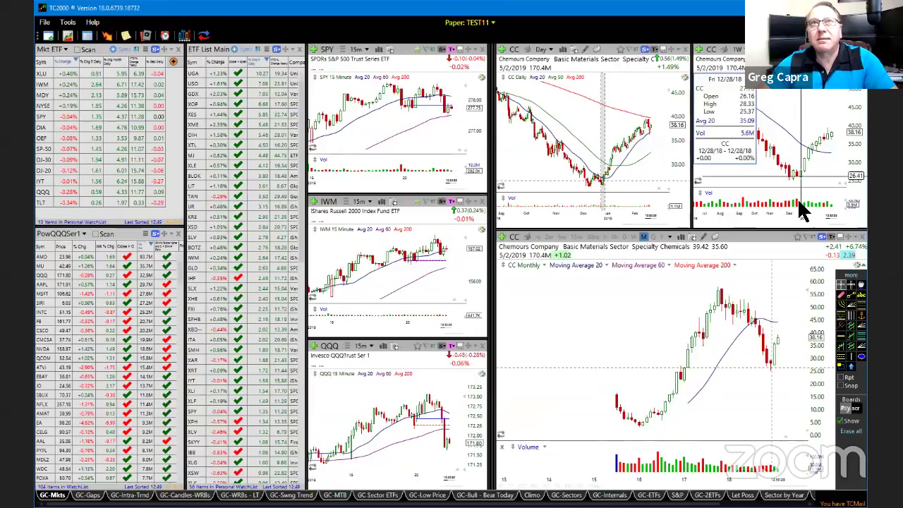
pyautogui.scroll(-3, 799, 206)
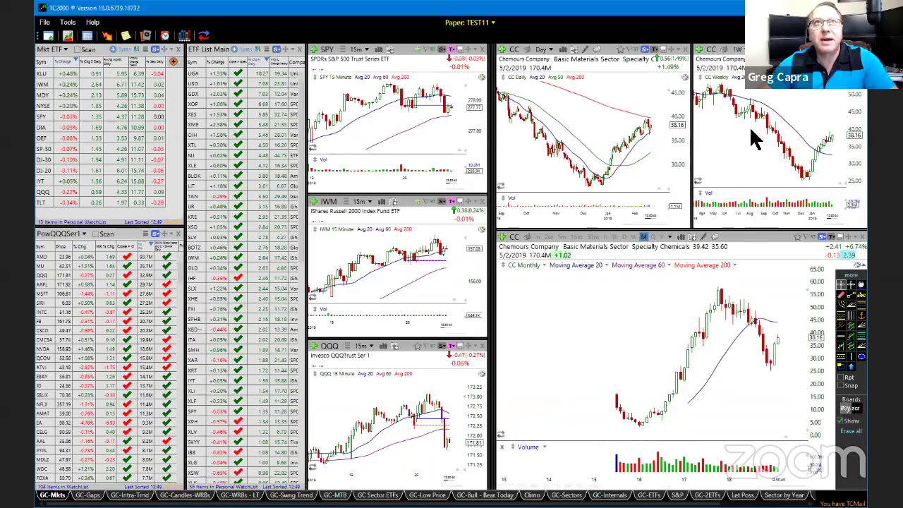
# - Examine CC's daily chart over shorter and longer time spans and its large chart in the 15-minute timeframe
pyautogui.press('Up')
pyautogui.press('Up')
pyautogui.press('Up')
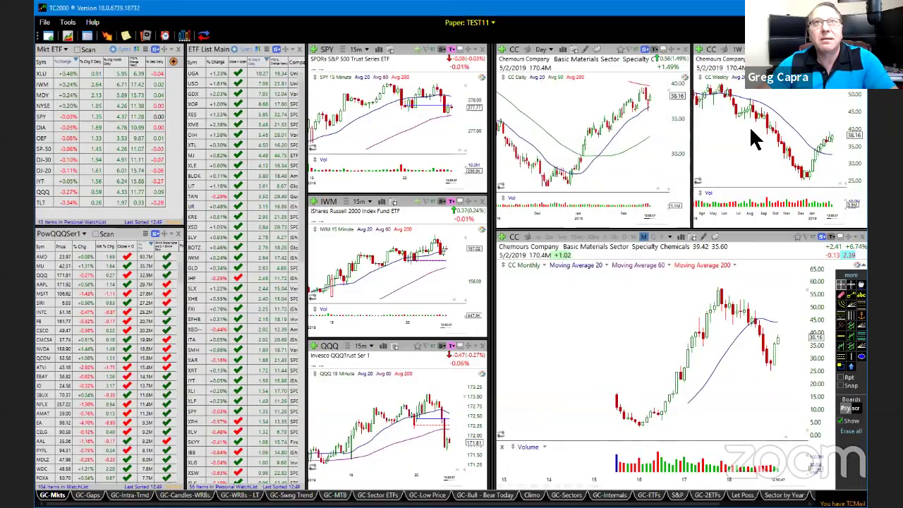
pyautogui.press('Down')
pyautogui.press('Down')
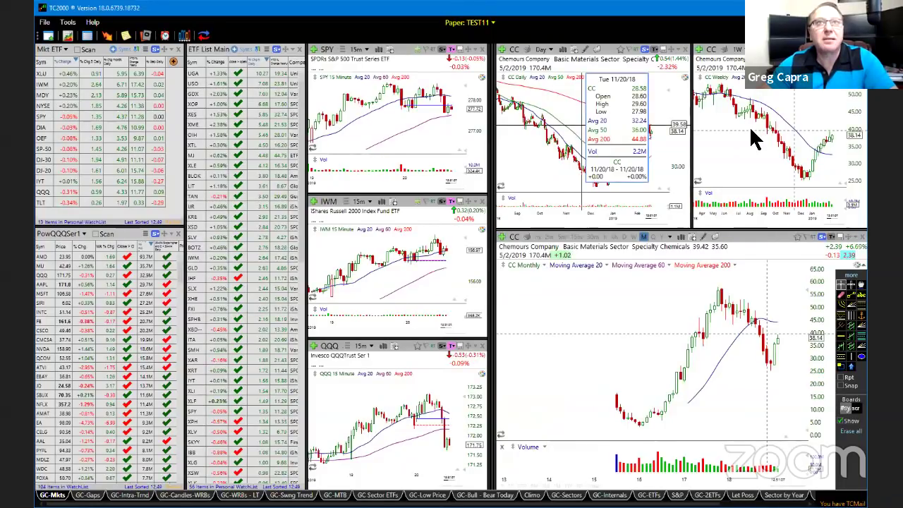
pyautogui.click(577, 237)
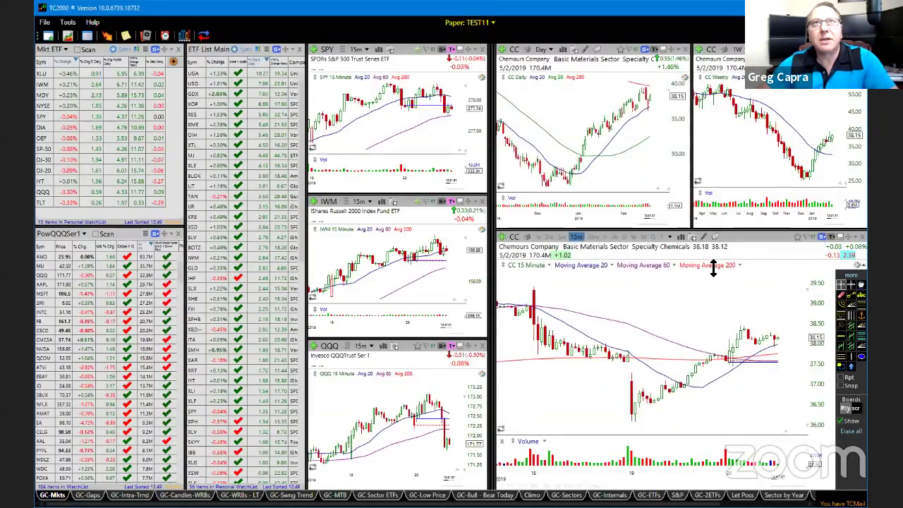
pyautogui.scroll(-5, 669, 209)
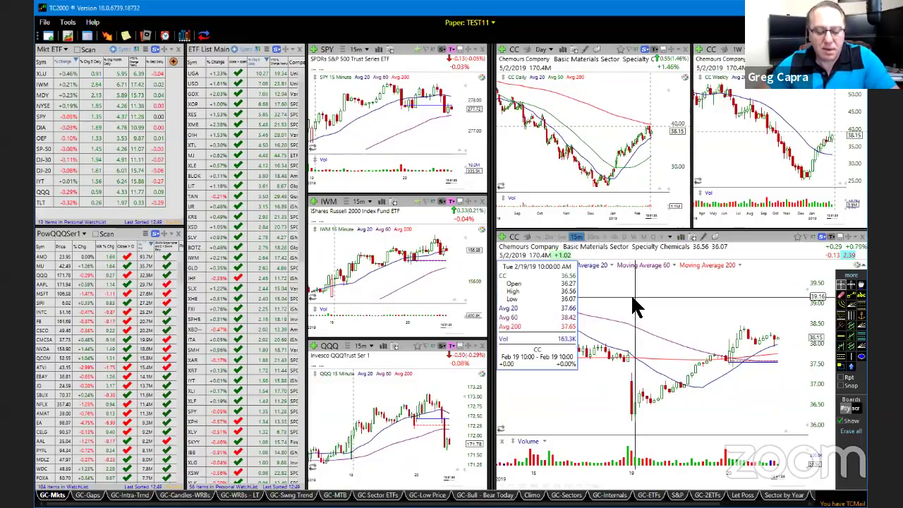
# - Load WMT, Walmart, in the charts of the GC-Mkts layout
pyautogui.write('W')
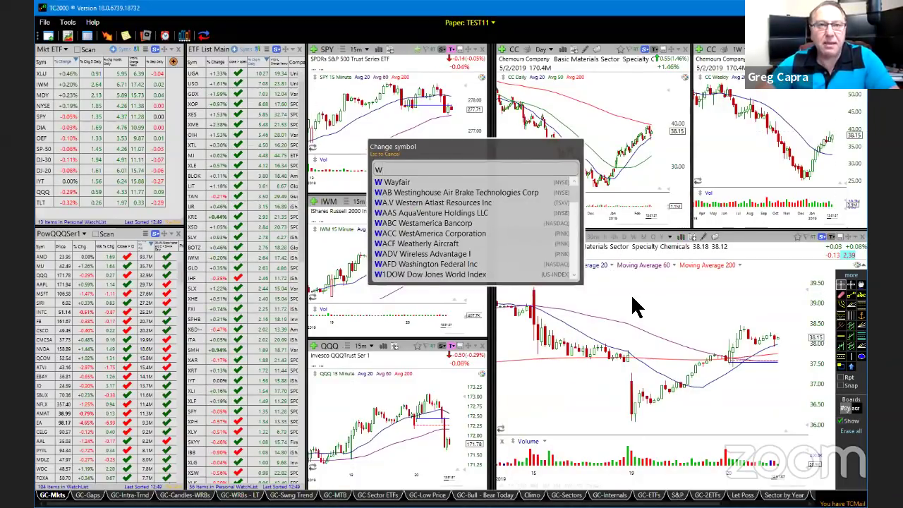
pyautogui.write('MT')
pyautogui.press('Return')
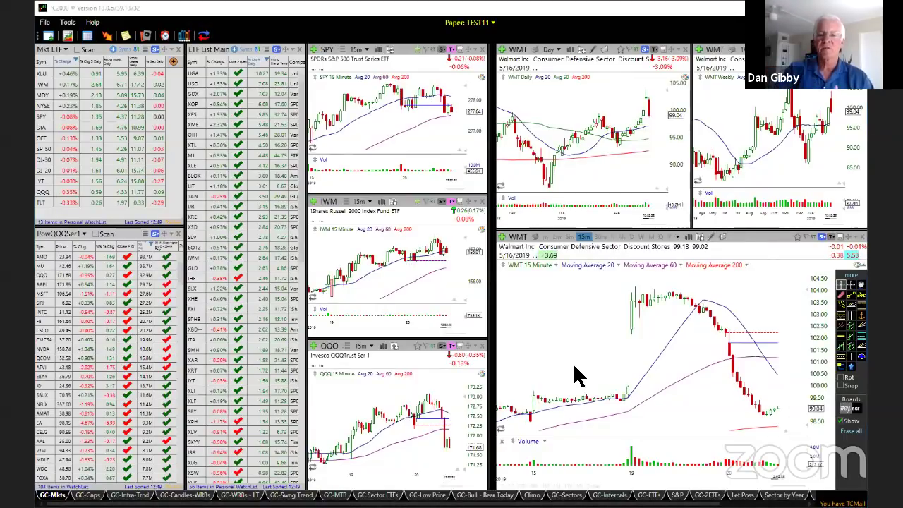
# - Load FCX, Freeport-McMoRan, move its lower horizontal line up to 12.68 and shorten the daily chart's time span
pyautogui.write('fcx')
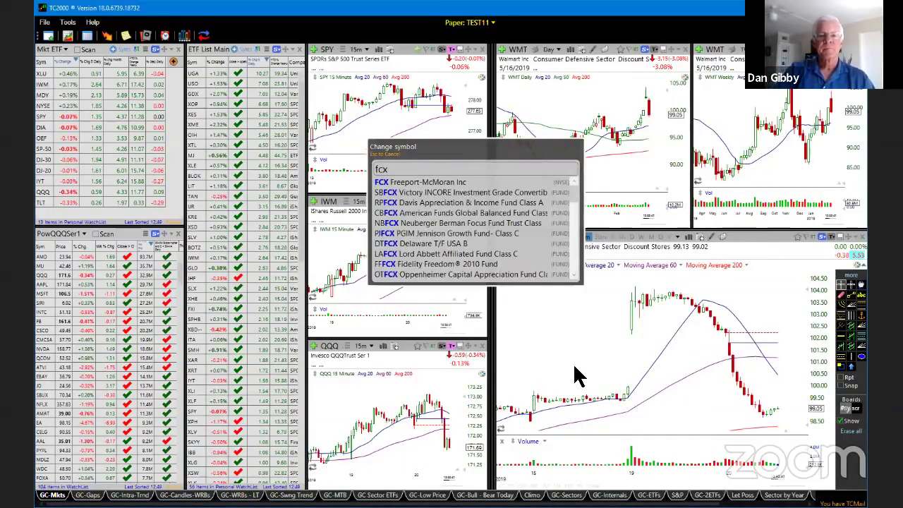
pyautogui.press('Return')
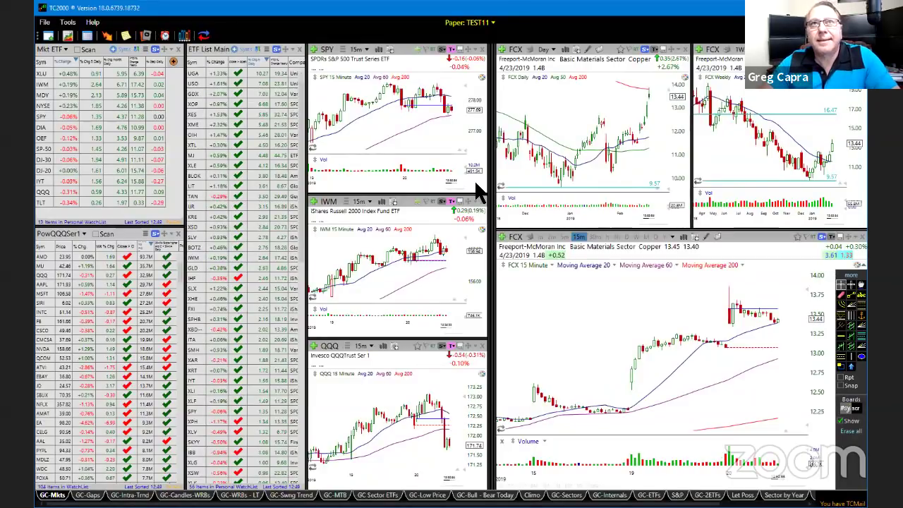
pyautogui.scroll(-3, 564, 221)
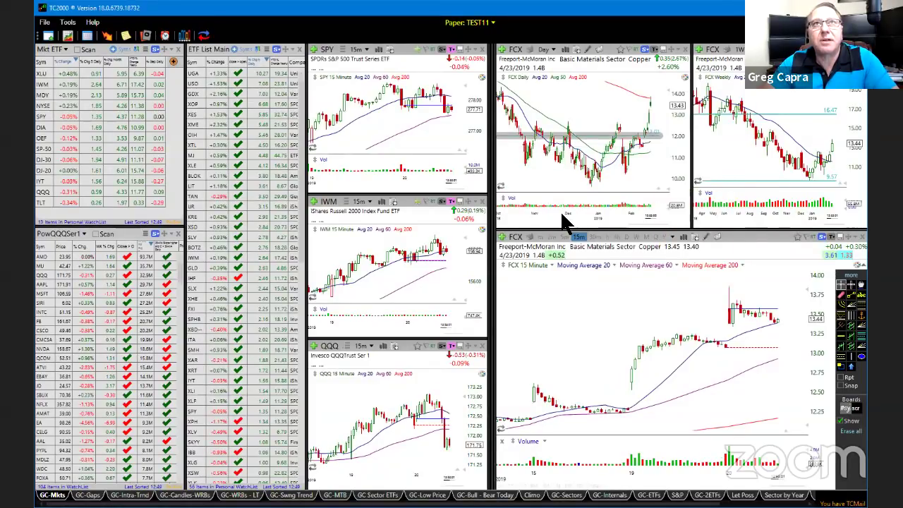
pyautogui.scroll(3, 564, 221)
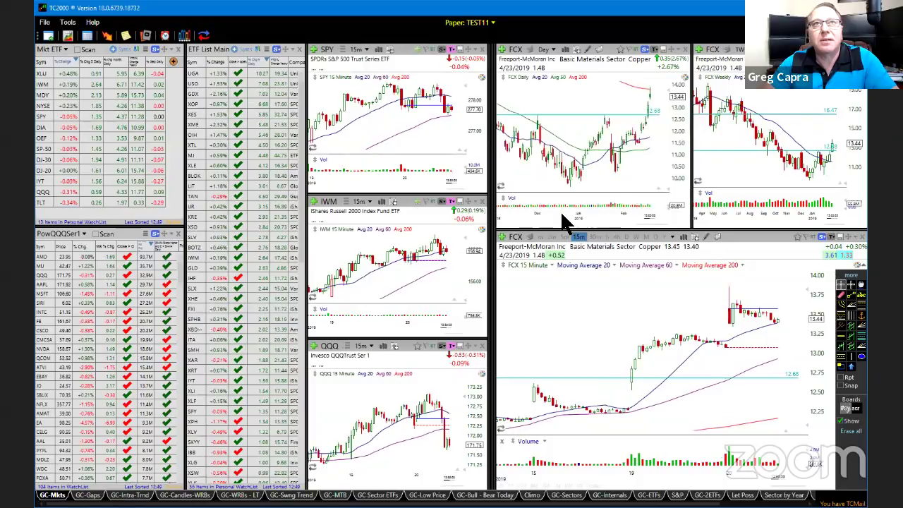
pyautogui.scroll(2, 565, 221)
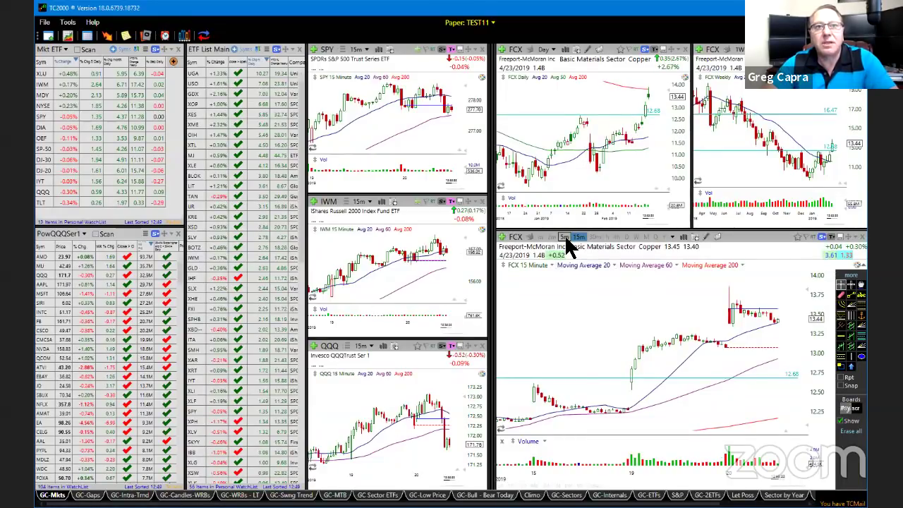
# - Switch FCX's large chart to 5-minute, move it back to February 19, and view that session in the 2-minute timeframe
pyautogui.click(564, 237)
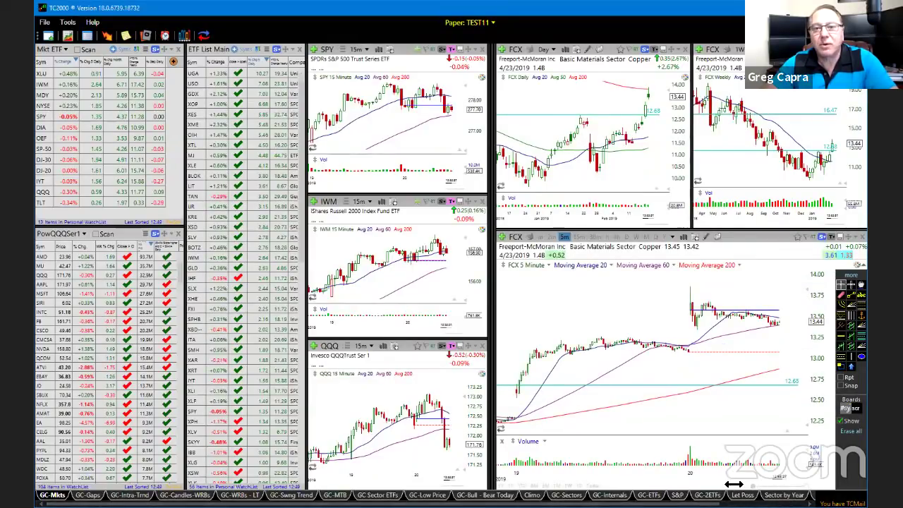
pyautogui.moveTo(753, 487); pyautogui.dragTo(709, 493)
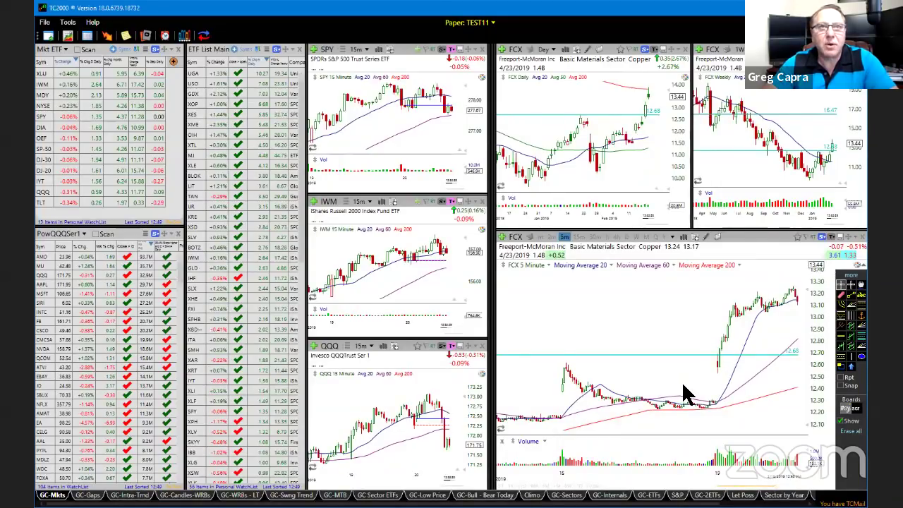
pyautogui.click(551, 237)
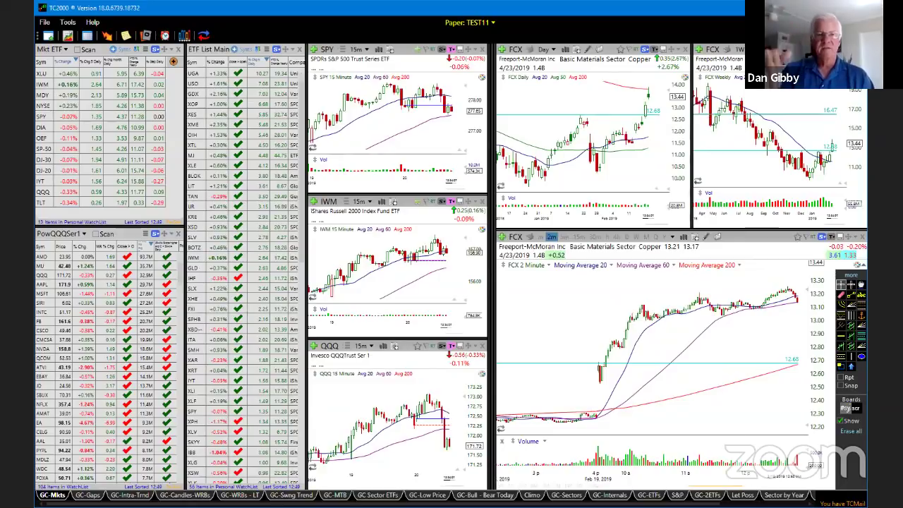
# - Examine FCX's 2-minute chart over a longer time span and then over the February 20 session
pyautogui.scroll(-5, 804, 485)
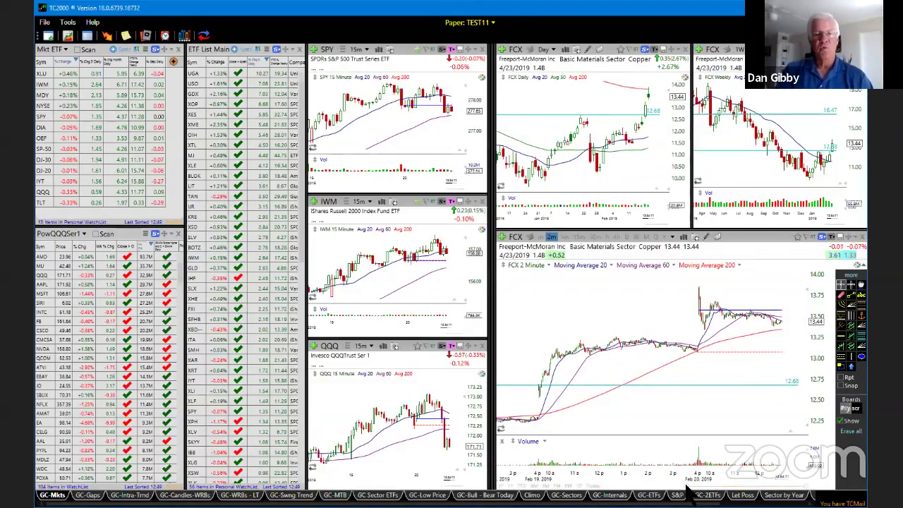
pyautogui.scroll(4, 688, 486)
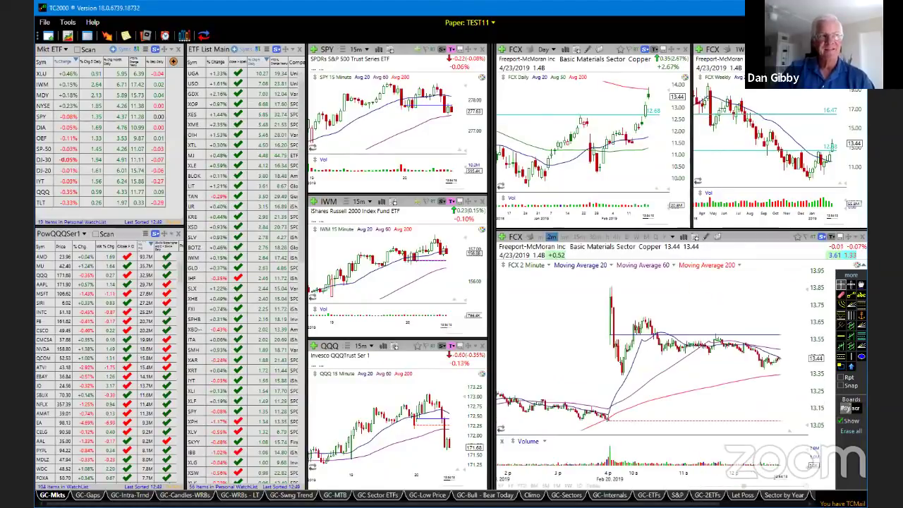
pyautogui.scroll(2, 688, 486)
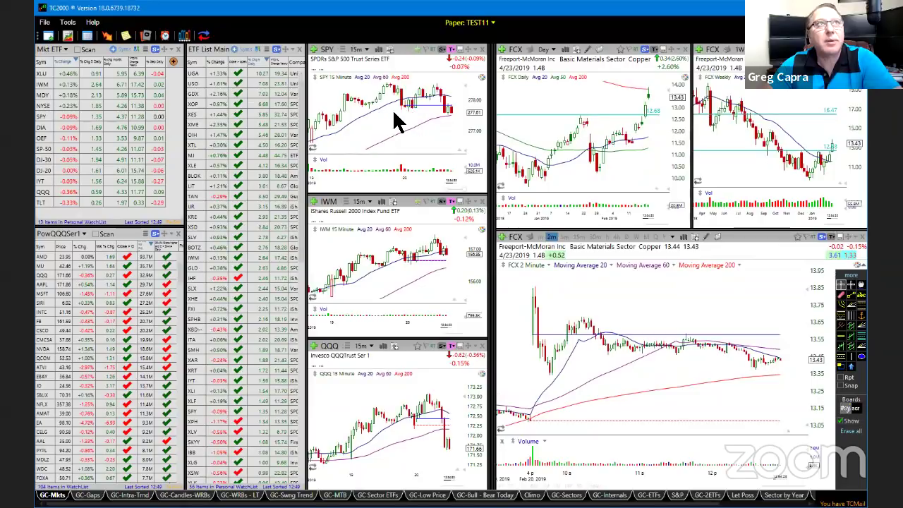
# - Lengthen the time spans of the 15-minute SPY and QQQ charts, then switch the SPY, IWM and QQQ charts to daily
pyautogui.scroll(-2, 398, 121)
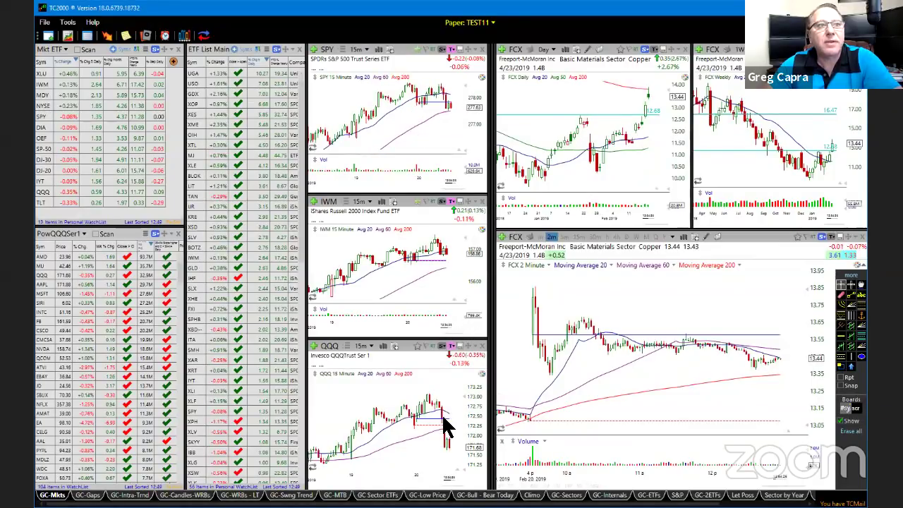
pyautogui.scroll(-2, 448, 425)
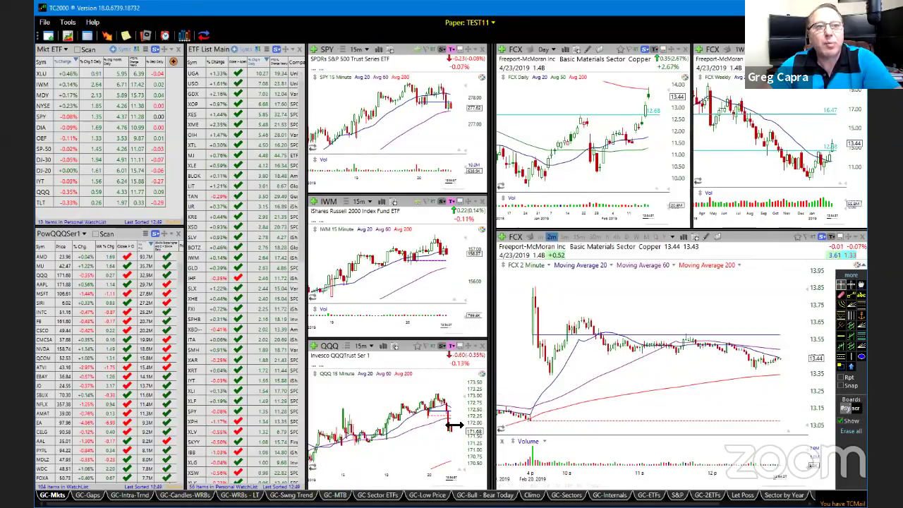
pyautogui.click(371, 348)
pyautogui.click(367, 438)
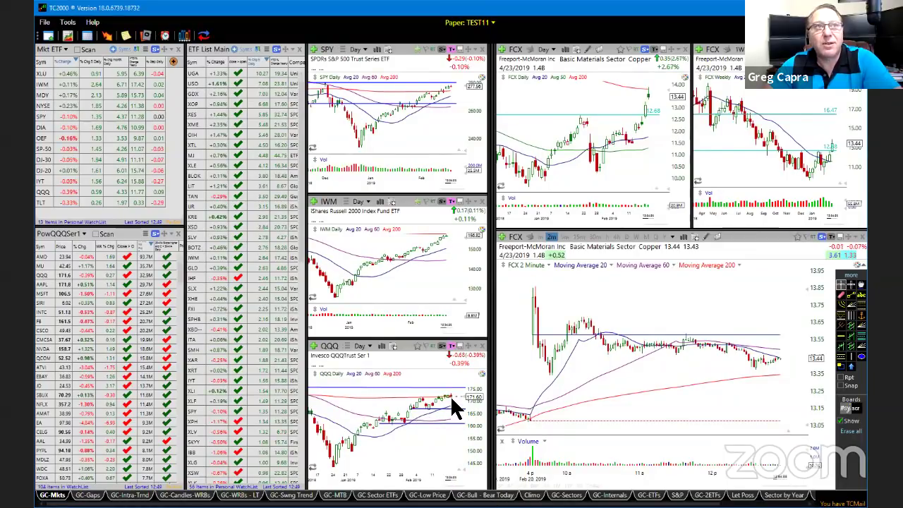
# - Examine SPY's daily chart over shorter and longer time spans
pyautogui.scroll(2, 452, 93)
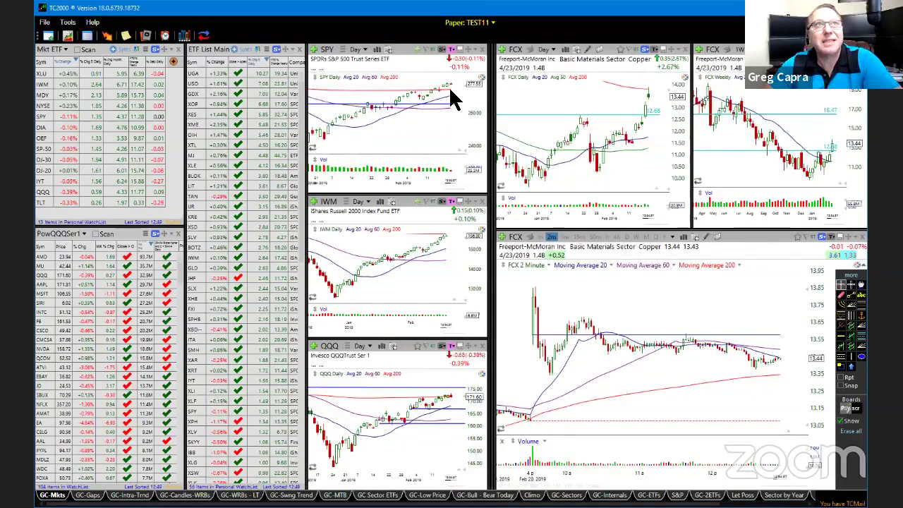
pyautogui.scroll(3, 453, 99)
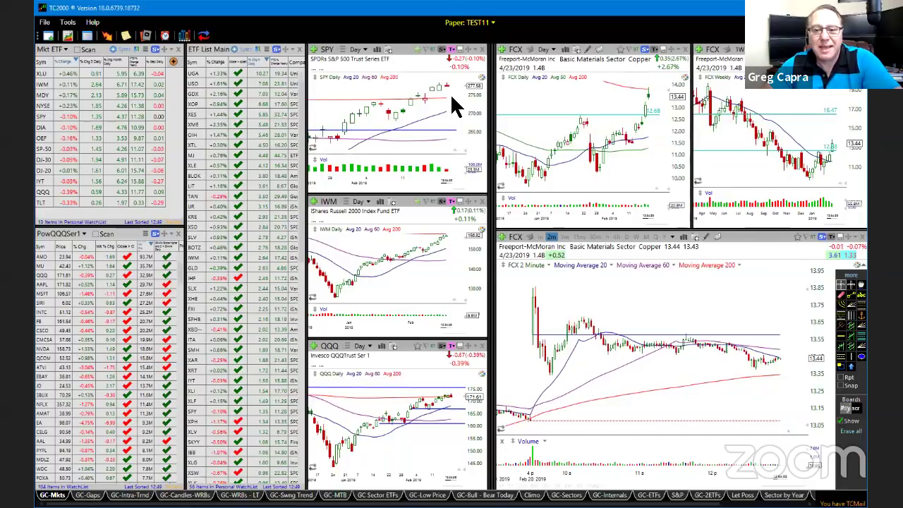
pyautogui.scroll(-2, 455, 106)
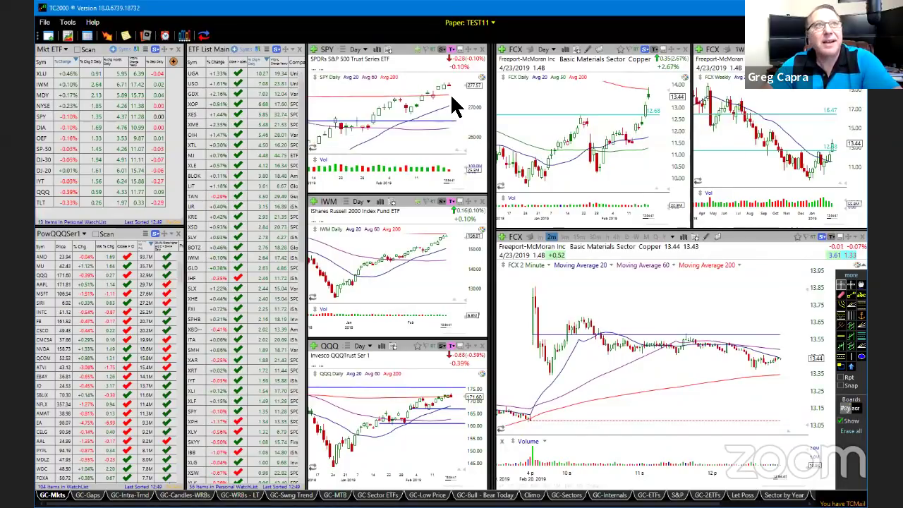
pyautogui.scroll(-3, 453, 105)
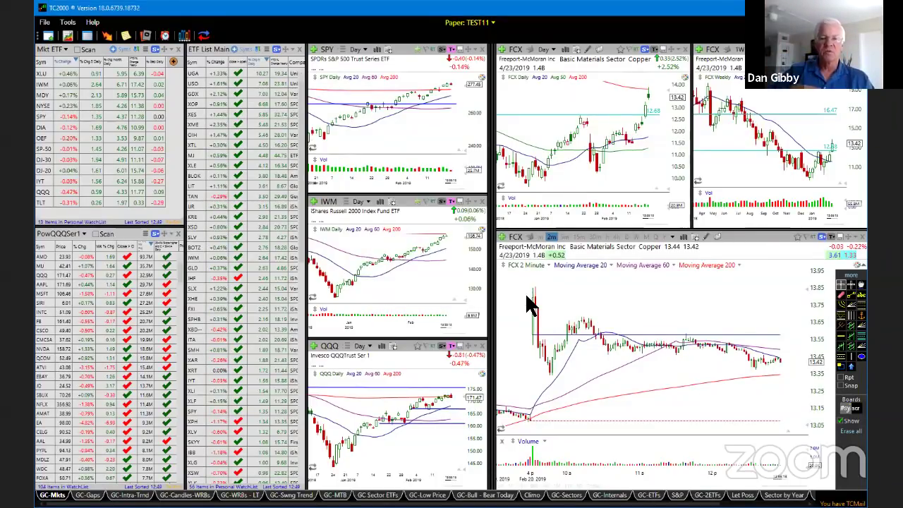
# - Load CVS, CVS Health, in the GC-Mkts layout and lengthen the time spans of its daily and weekly charts
pyautogui.click(522, 295)
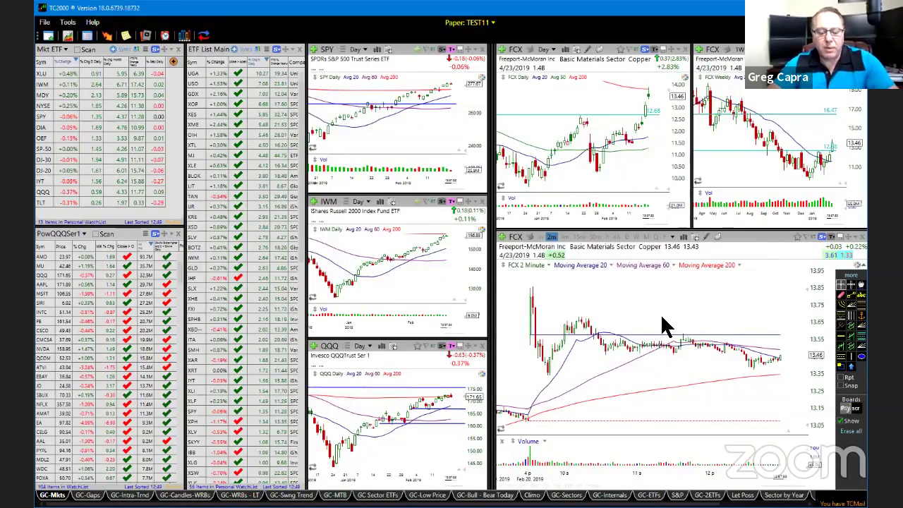
pyautogui.write('CV')
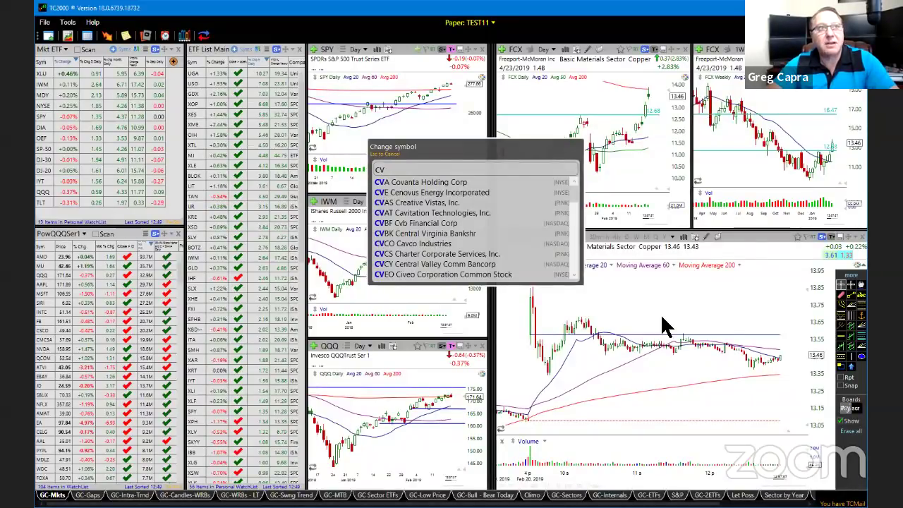
pyautogui.write('S')
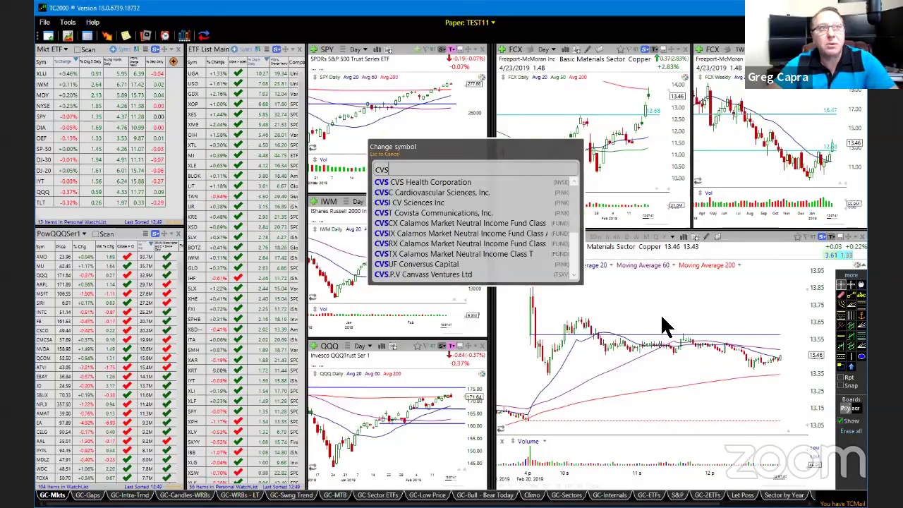
pyautogui.press('Return')
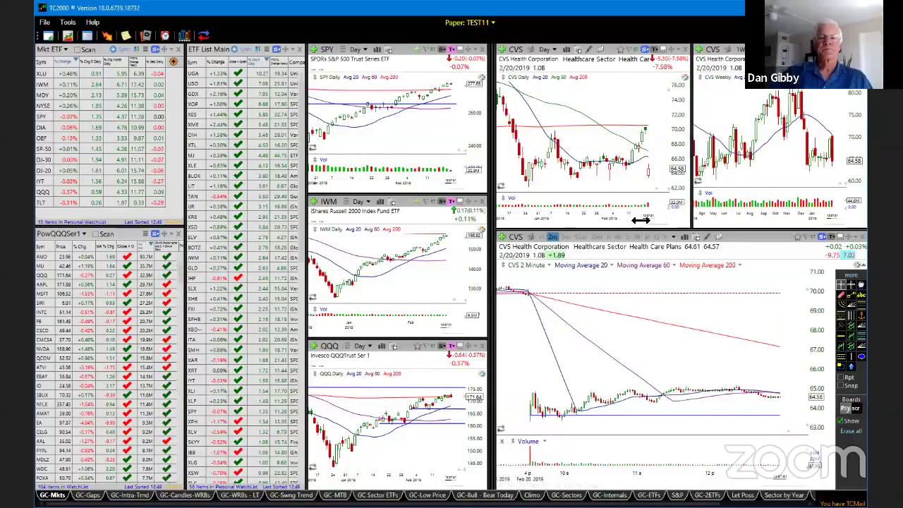
pyautogui.scroll(-3, 640, 221)
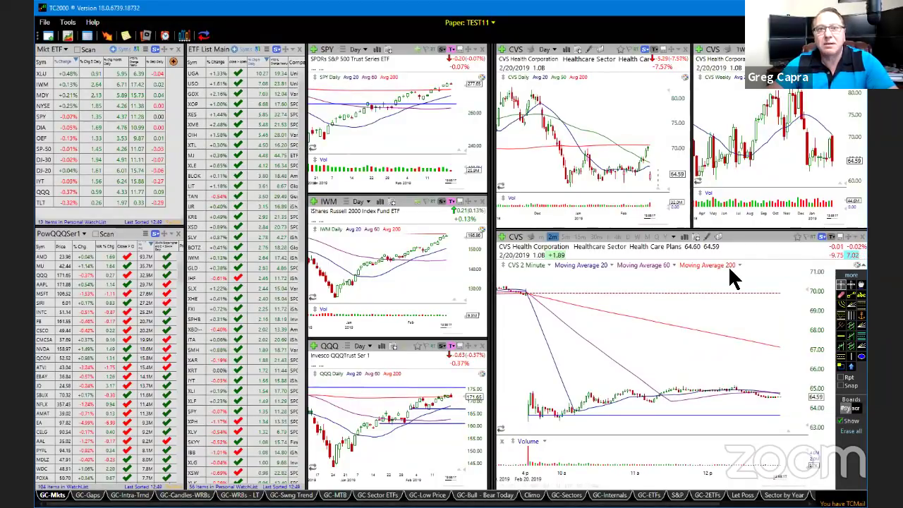
pyautogui.scroll(-3, 817, 219)
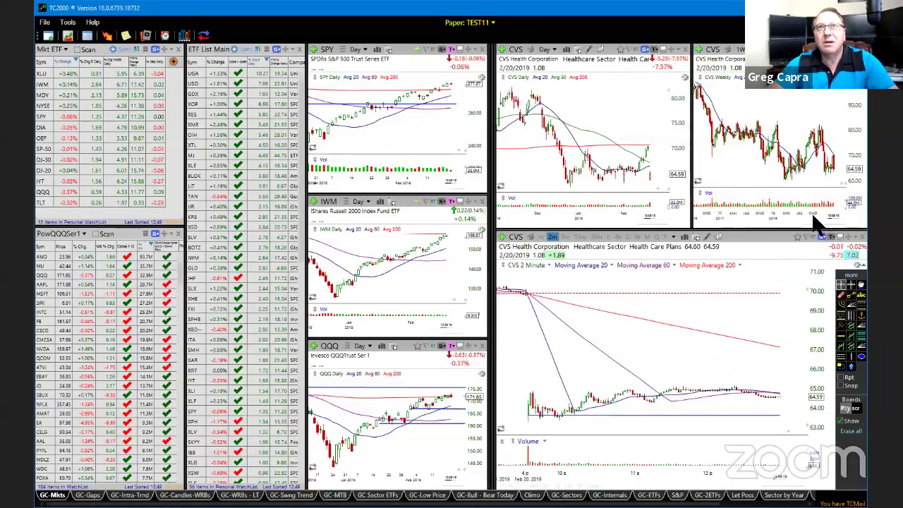
# - Switch CVS's large chart to monthly and draw a horizontal line through the recent lows at about 63
pyautogui.click(648, 237)
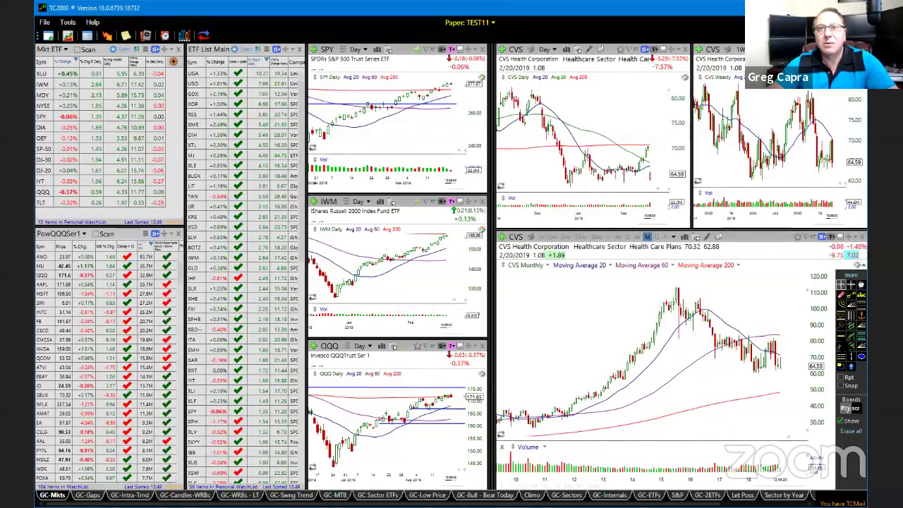
pyautogui.click(841, 337)
pyautogui.click(761, 369)
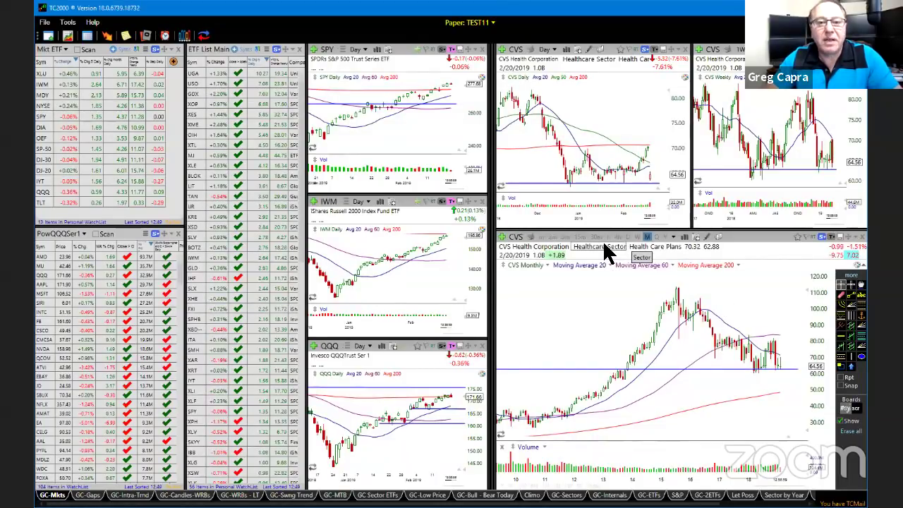
# - Switch CVS's large chart to 5-minute and measure the bars from February 20 at 9:35 to 10:20
pyautogui.click(566, 237)
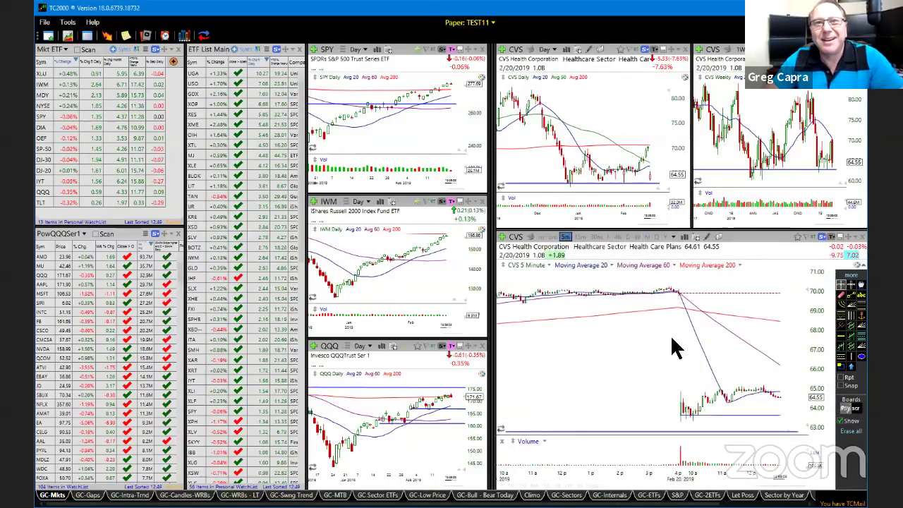
pyautogui.click(679, 425)
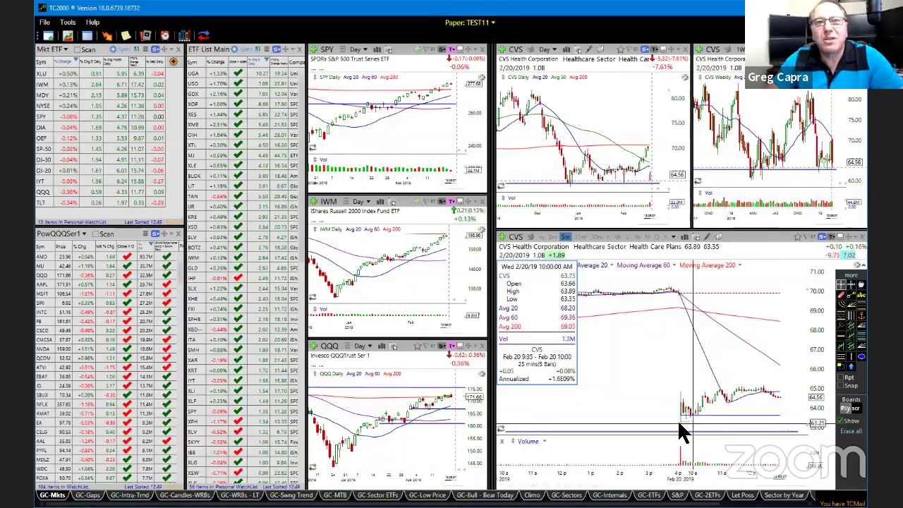
pyautogui.press('Right')
pyautogui.press('Right')
pyautogui.press('Right')
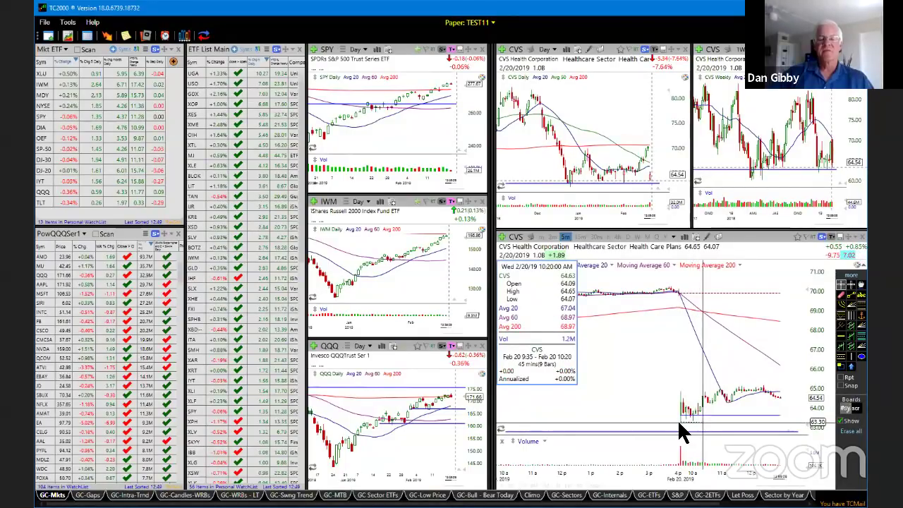
pyautogui.click(701, 423)
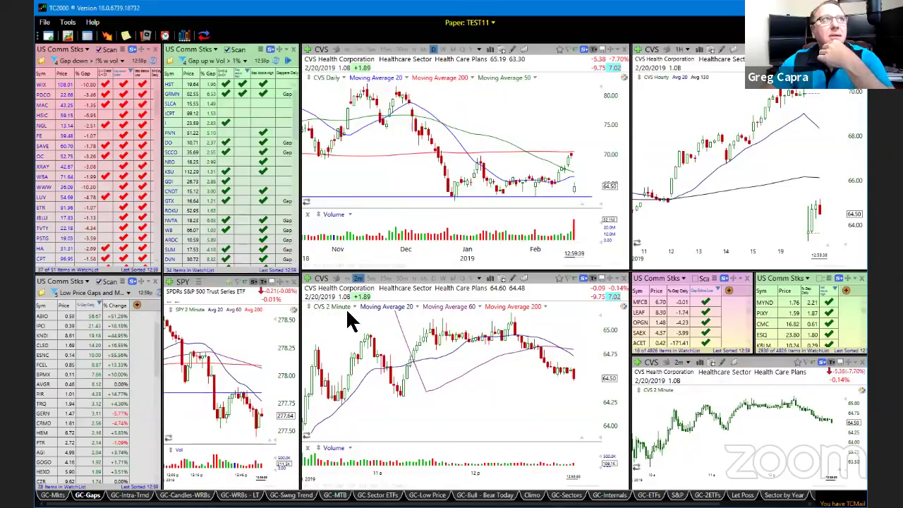
# - Sort the gap-up and gap-down lists of the GC-Gaps layout by percent gap, with the largest gaps first
pyautogui.click(224, 104)
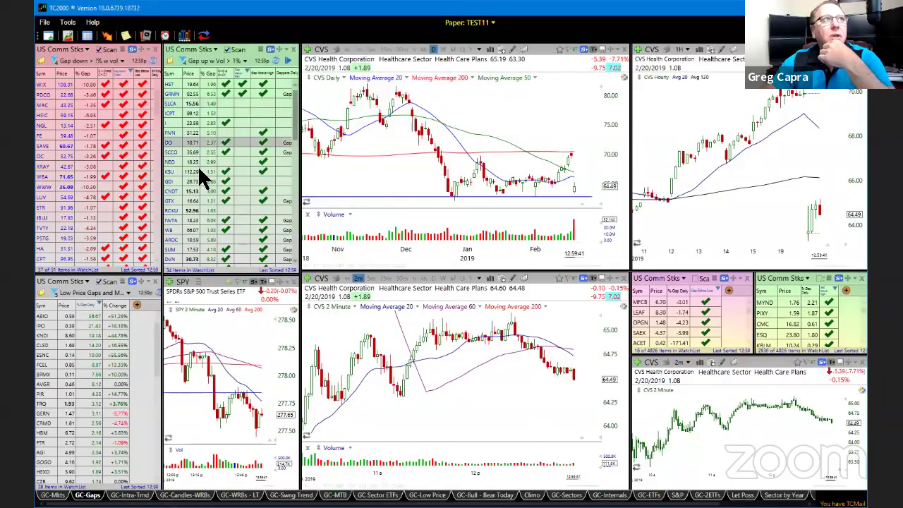
pyautogui.click(209, 75)
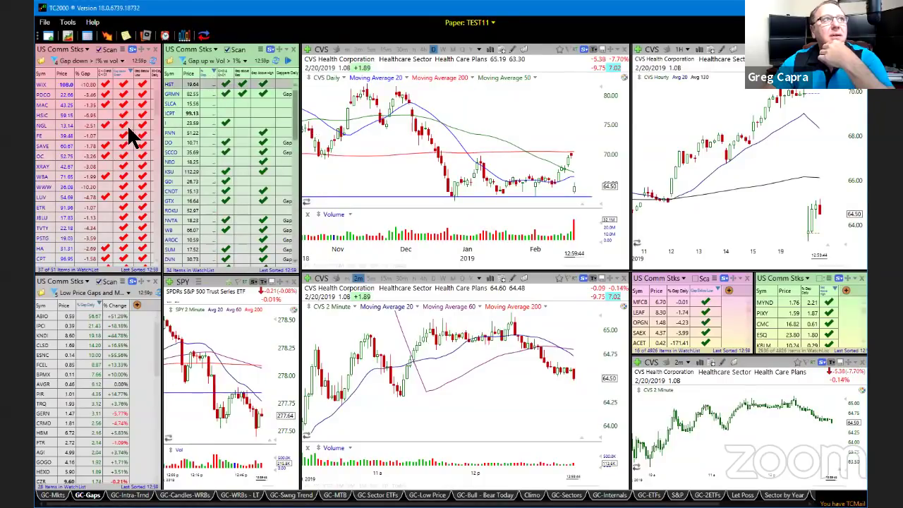
pyautogui.click(86, 73)
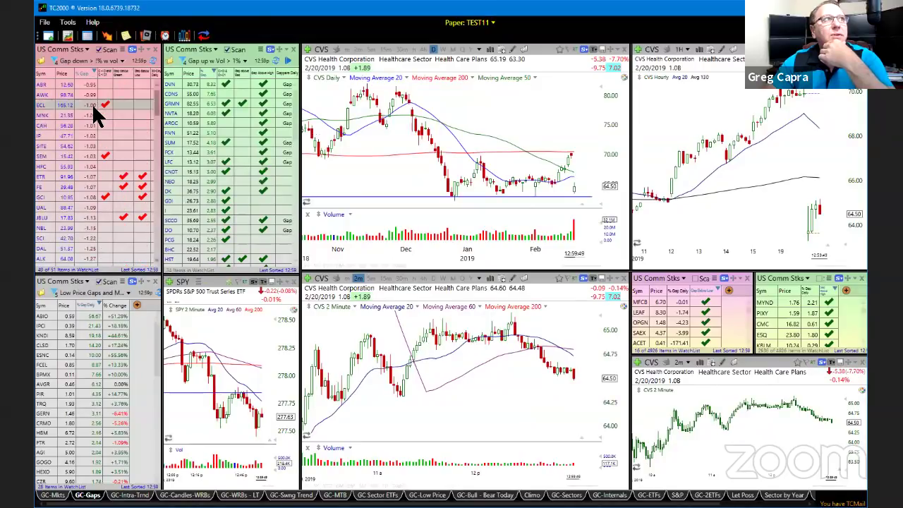
pyautogui.click(88, 73)
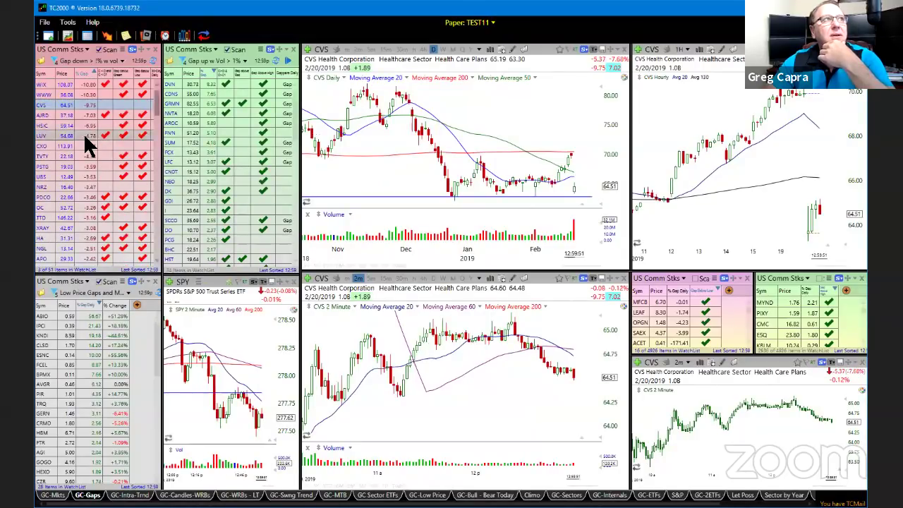
# - Load WWW, Wolverine World Wide, from the gap-down list and examine its 2-minute chart
pyautogui.click(79, 96)
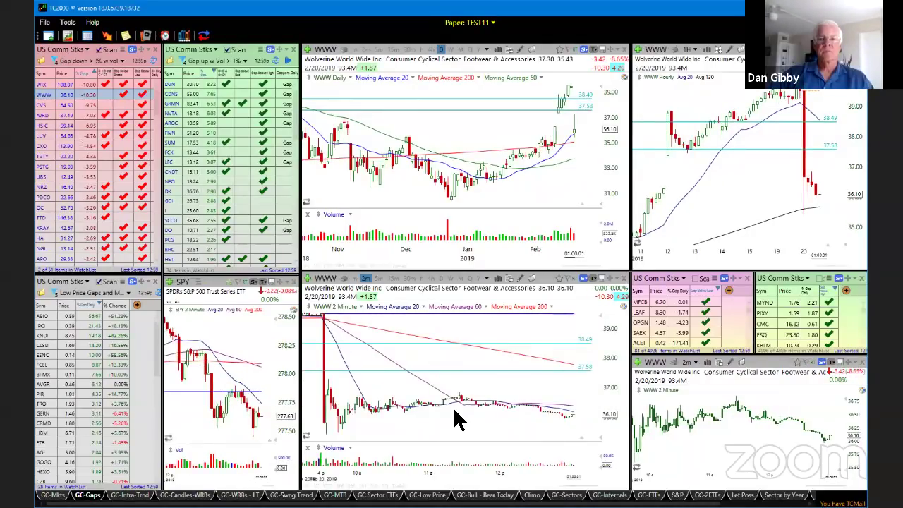
pyautogui.scroll(2, 455, 419)
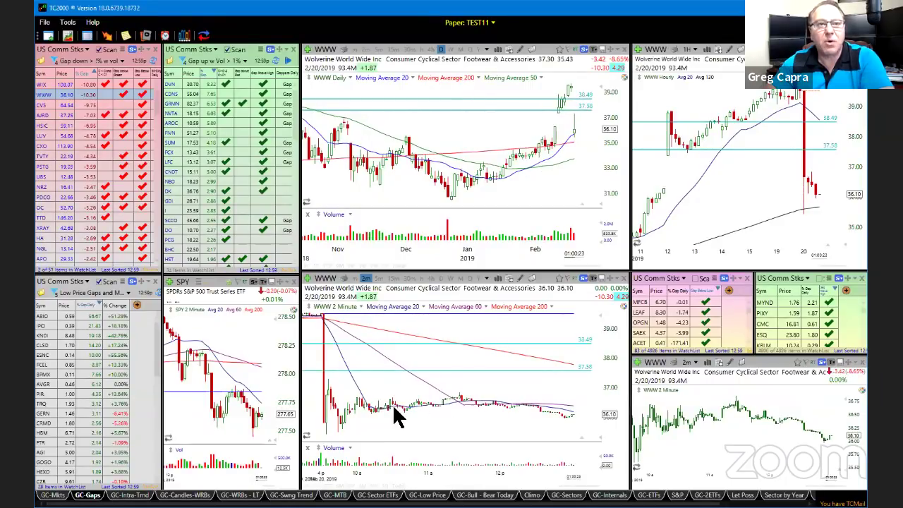
# - Load GRMN, Garmin, from the gap-up list and inspect its daily bars for February 15 and 19
pyautogui.click(220, 105)
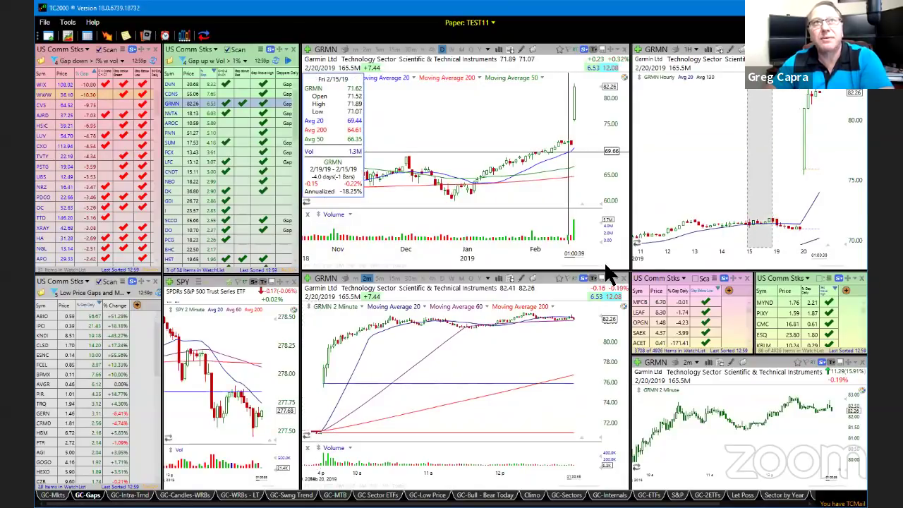
pyautogui.press('Left')
pyautogui.press('Left')
pyautogui.press('Left')
pyautogui.press('Right')
pyautogui.press('Right')
pyautogui.press('Right')
pyautogui.press('Right')
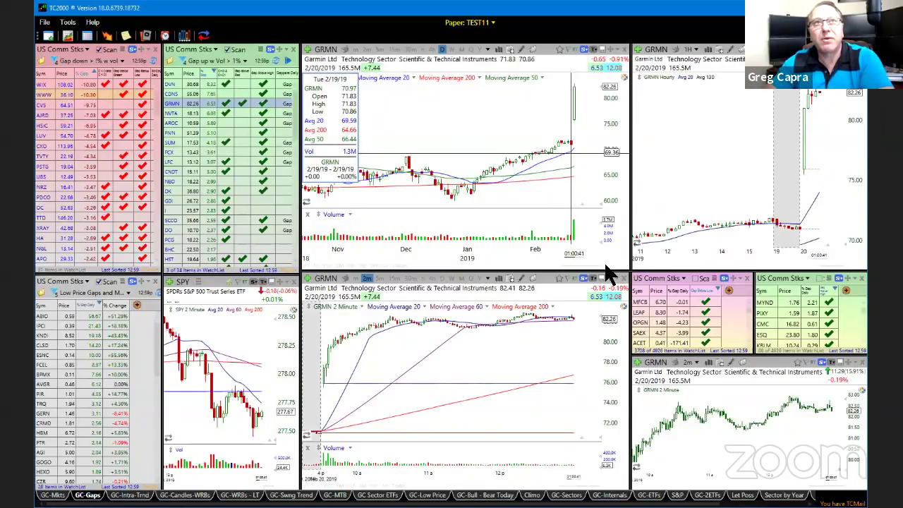
pyautogui.press('Escape')
# - Lengthen the time span of GRMN's daily chart back to May 2018 and inspect the bars at the early October high
pyautogui.scroll(-2, 578, 206)
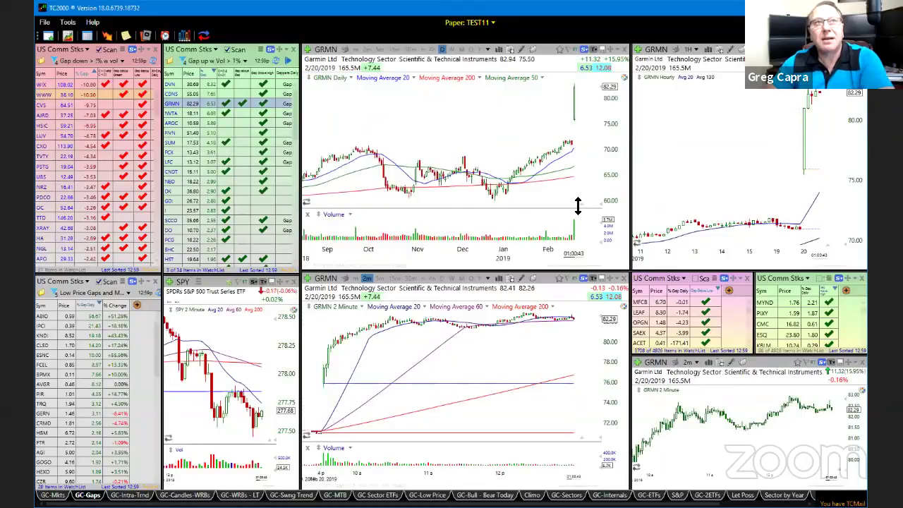
pyautogui.scroll(-2, 576, 212)
pyautogui.click(454, 139)
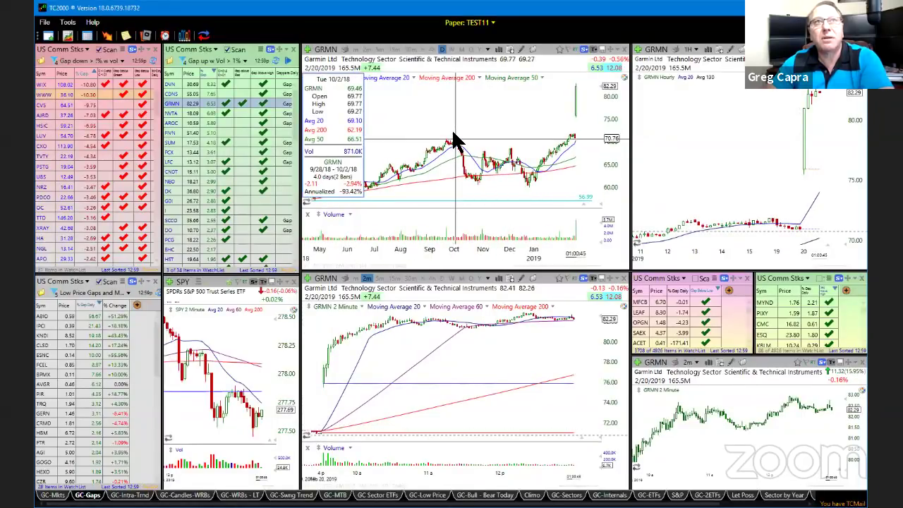
pyautogui.press('Escape')
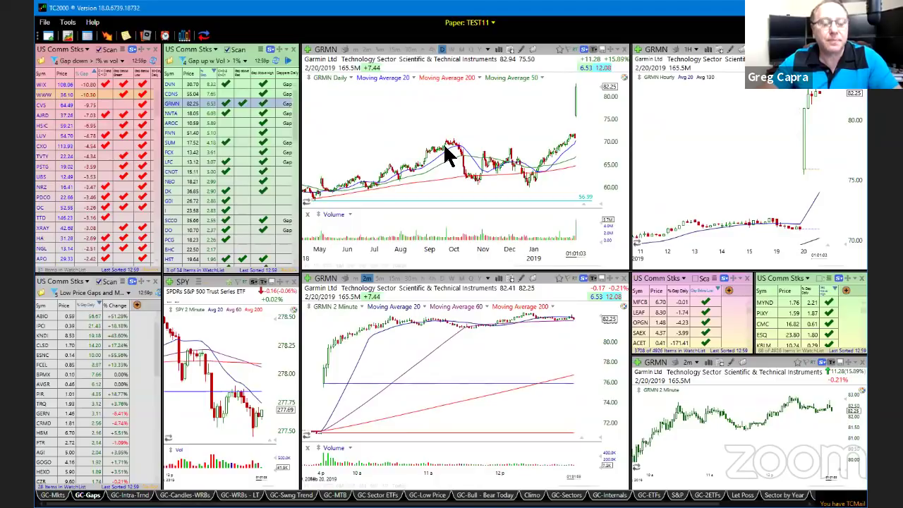
# - Load CVS, CVS Health, in the charts of the GC-Gaps layout
pyautogui.write('CVS')
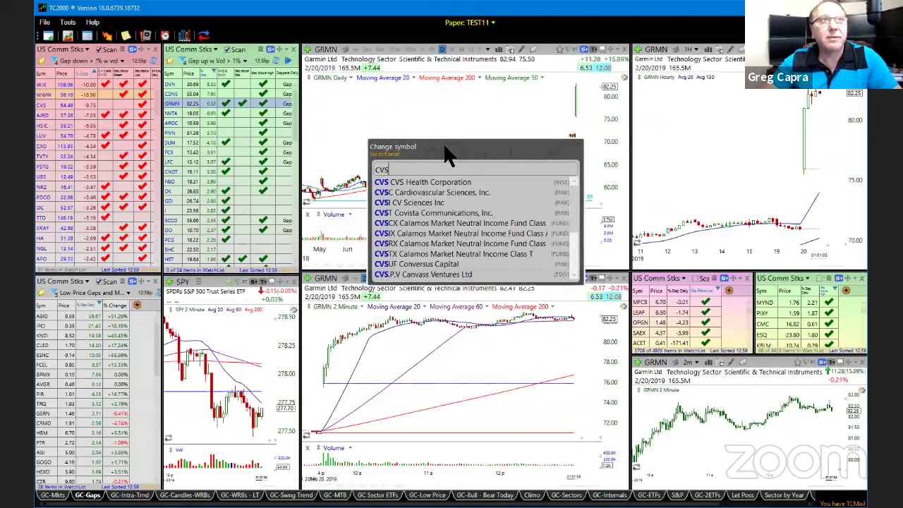
pyautogui.press('Return')
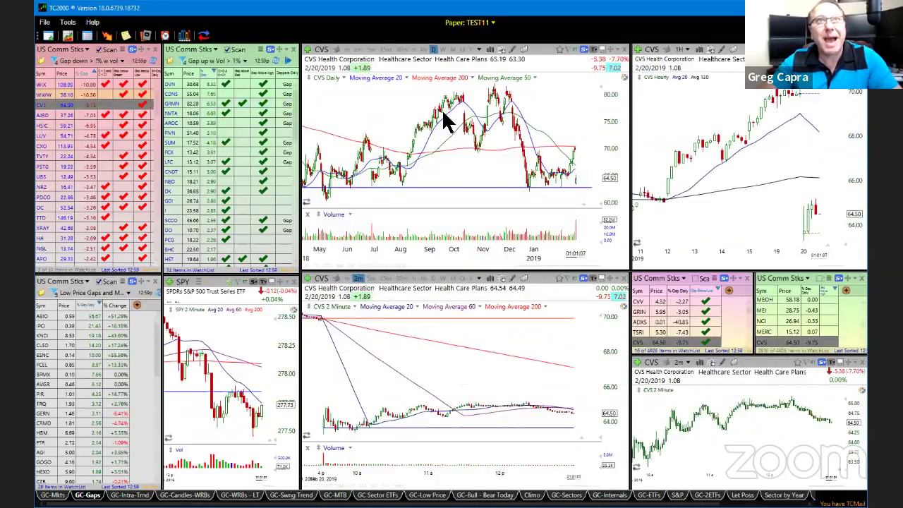